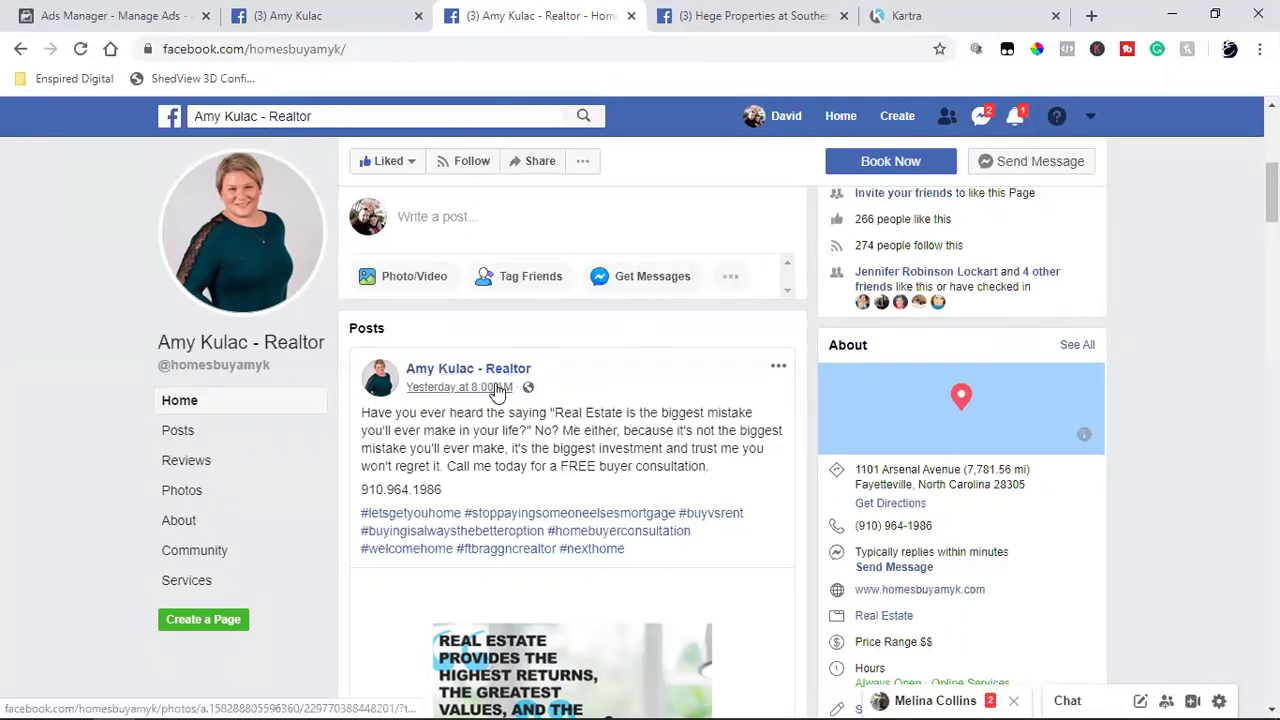
# - Start a new ad for the TSREA Clients ad account in Ads Manager
pyautogui.click(55, 12)
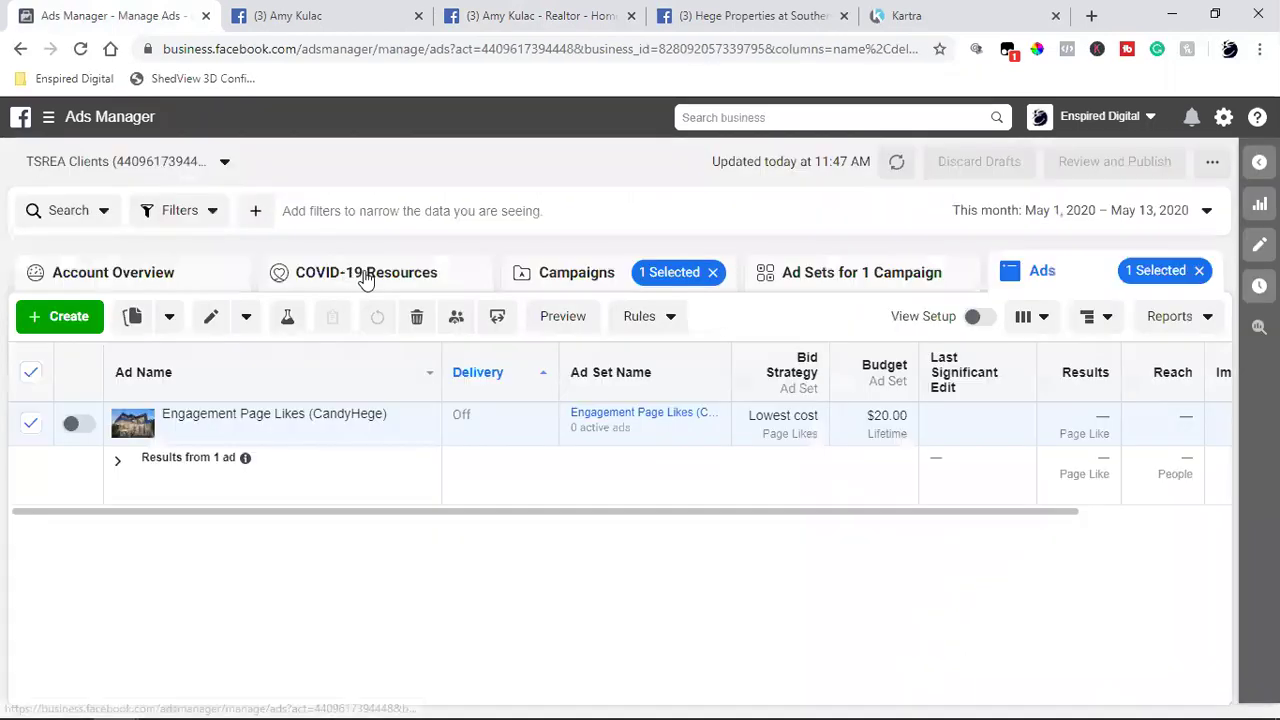
pyautogui.click(71, 322)
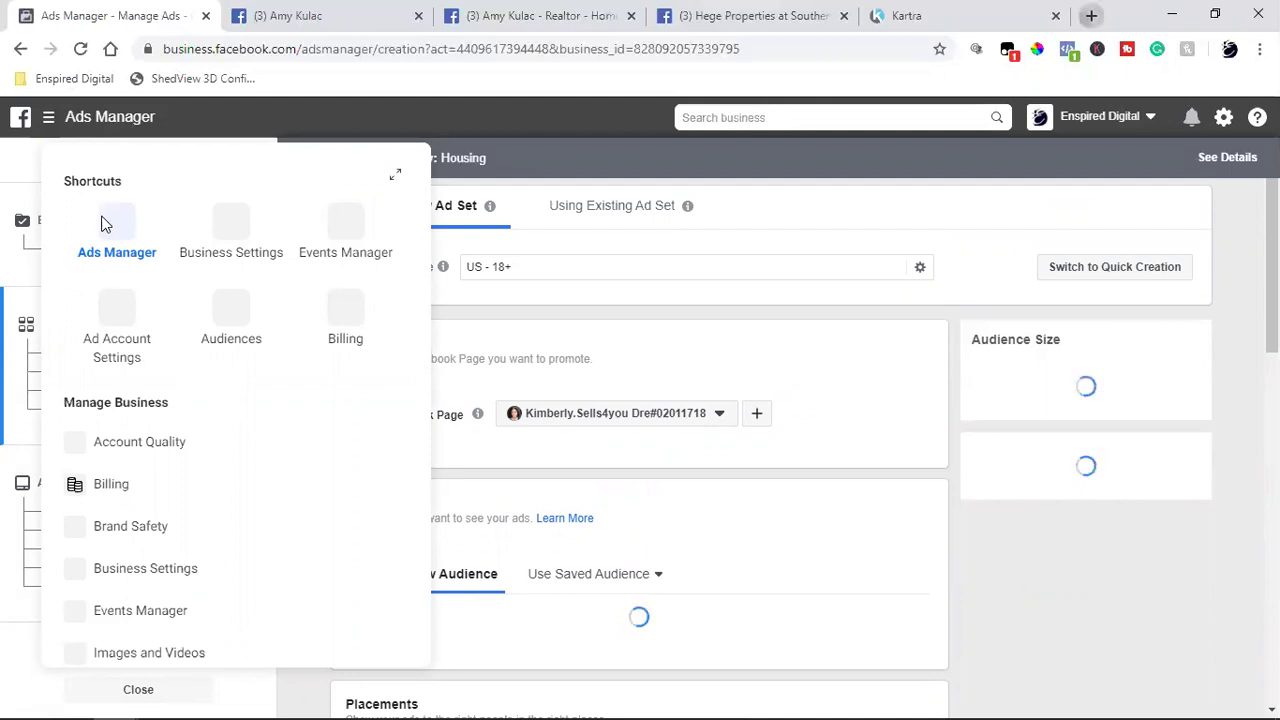
pyautogui.hotkey('ctrl', 't')
pyautogui.hotkey('alt', 'shift', 'b')
# - Open Ads Manager for the Fb Ads 4 Beginners account in a new tab via Enspired Digital bookmarks
pyautogui.press('Return')
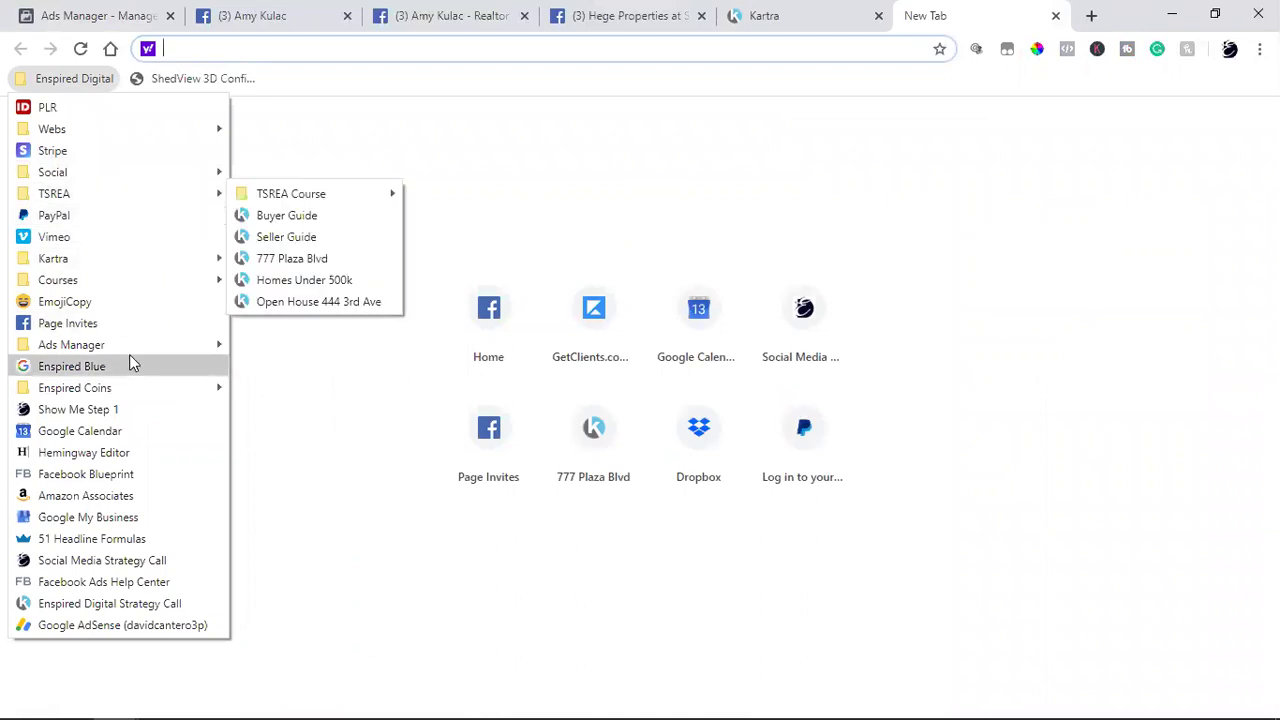
pyautogui.moveTo(135, 346)
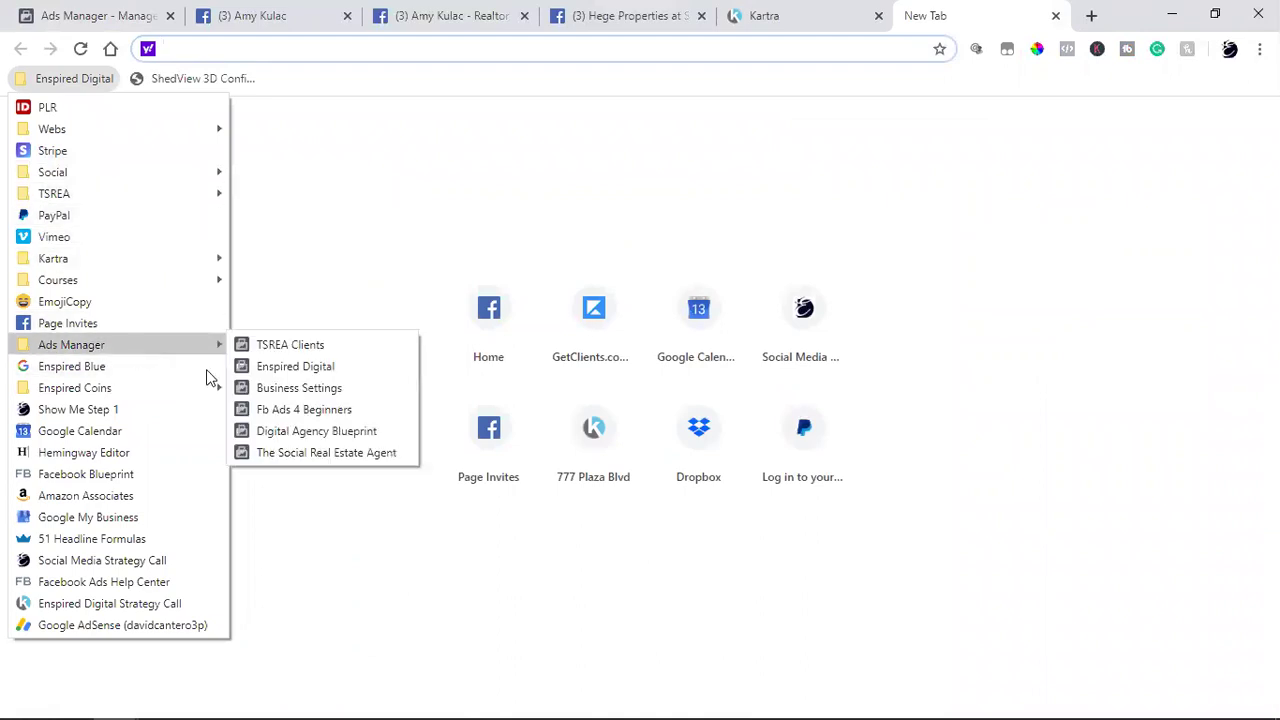
pyautogui.click(305, 410)
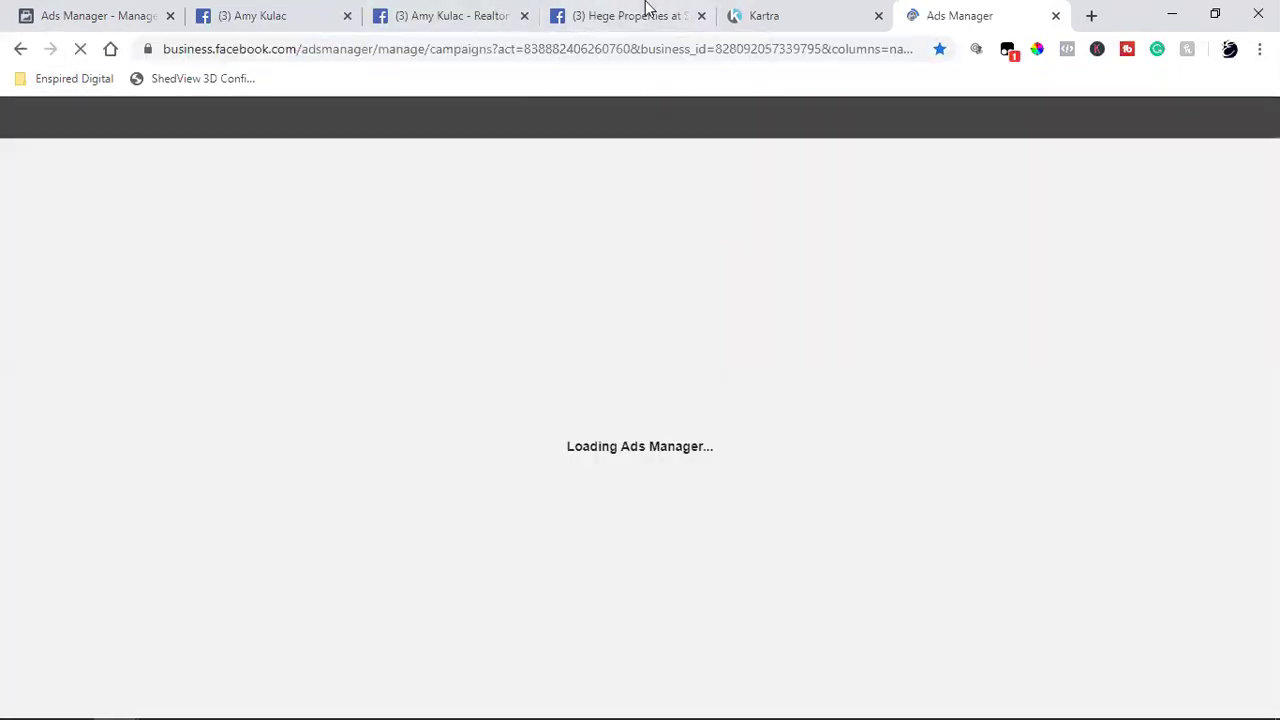
# - Check the Hege Properties page's create and account menus, then return to the new Ads Manager tab
pyautogui.click(646, 10)
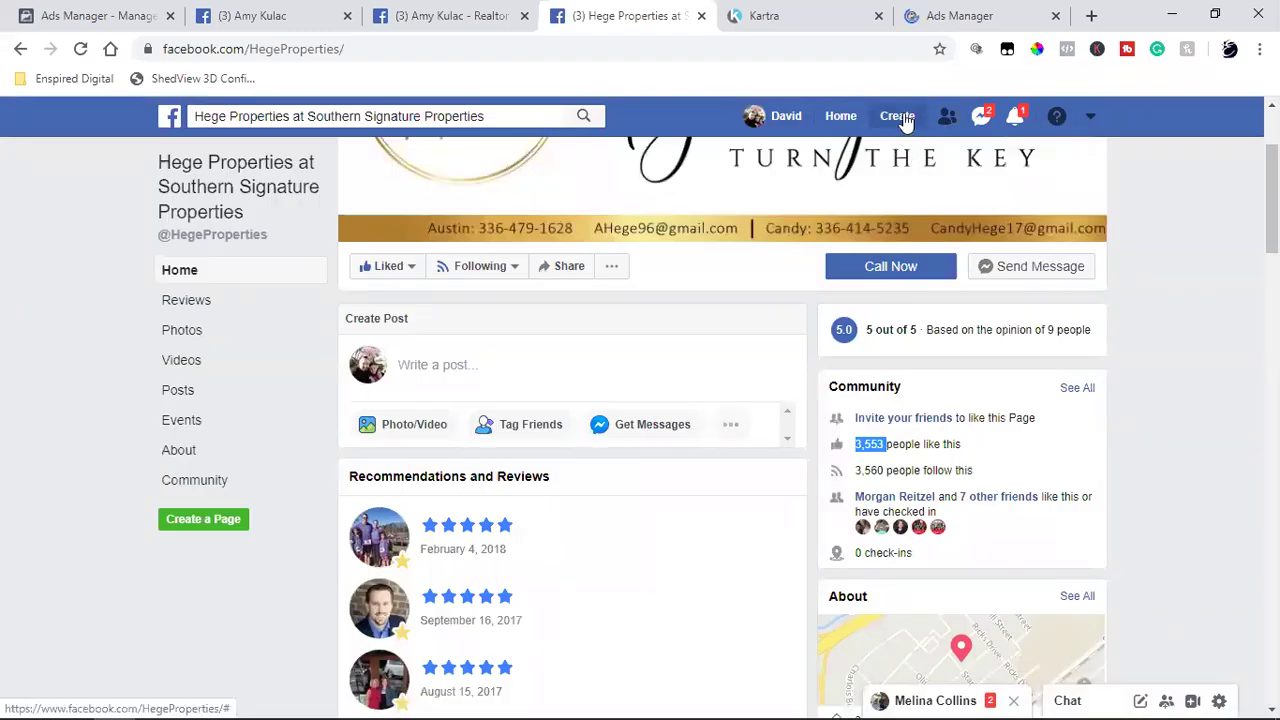
pyautogui.click(899, 117)
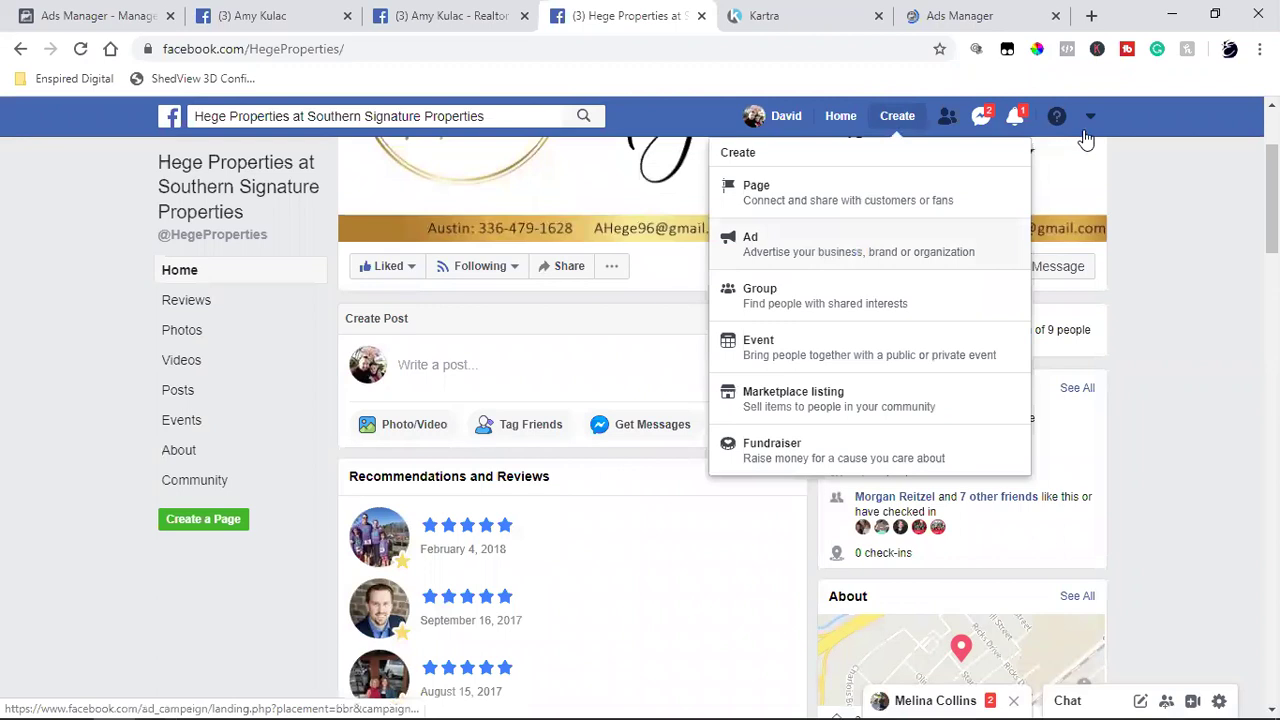
pyautogui.click(1090, 120)
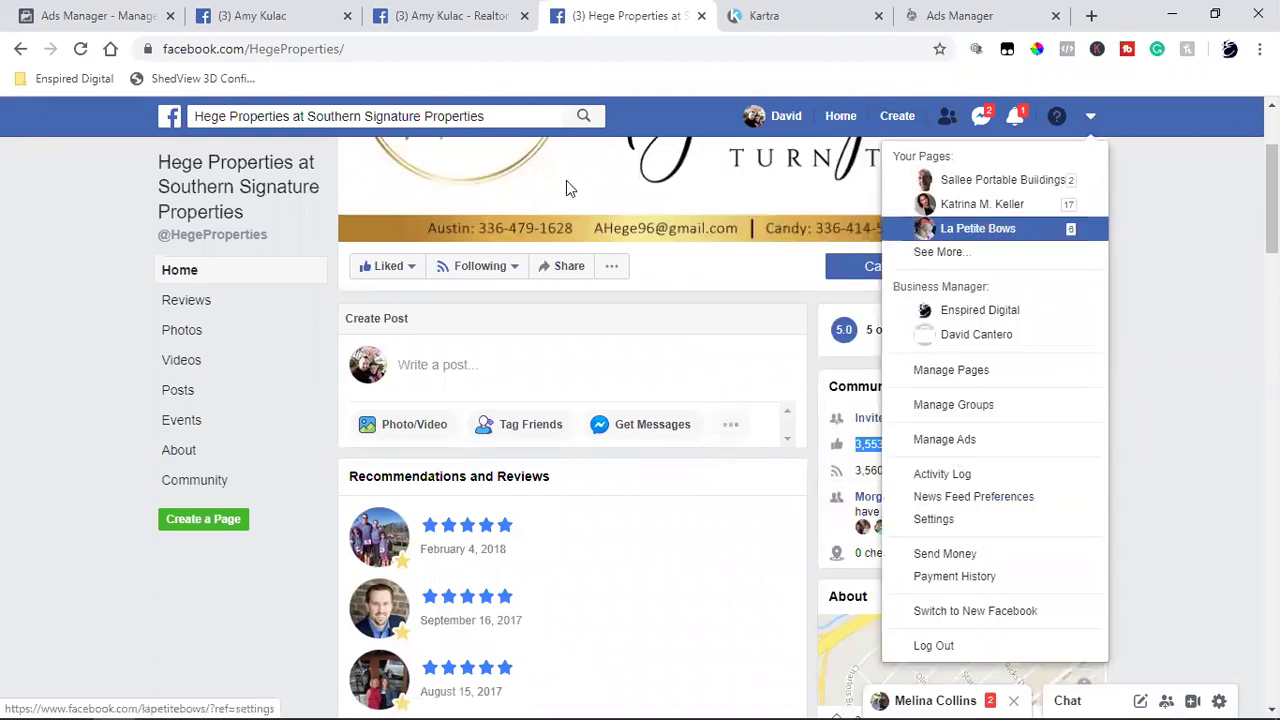
pyautogui.hotkey('ctrl', '9')
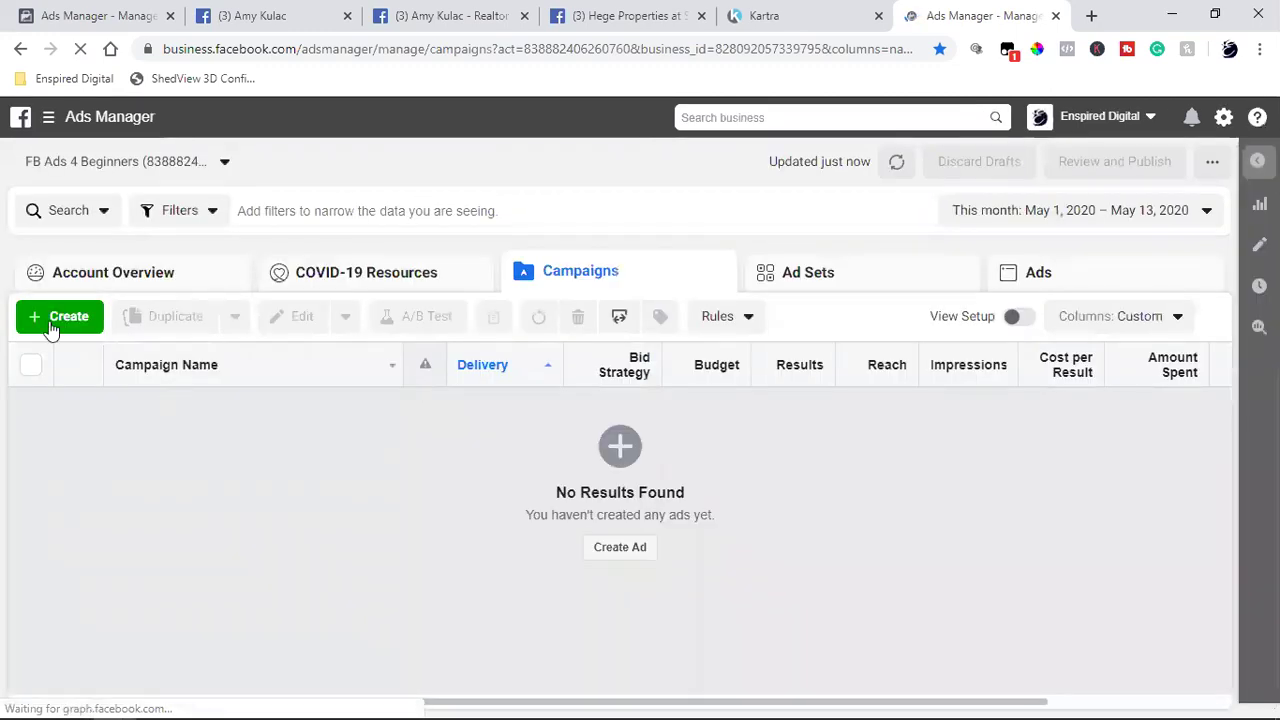
# - Start a new FB Ads 4 Beginners campaign and scroll down to its marketing objectives
pyautogui.click(55, 328)
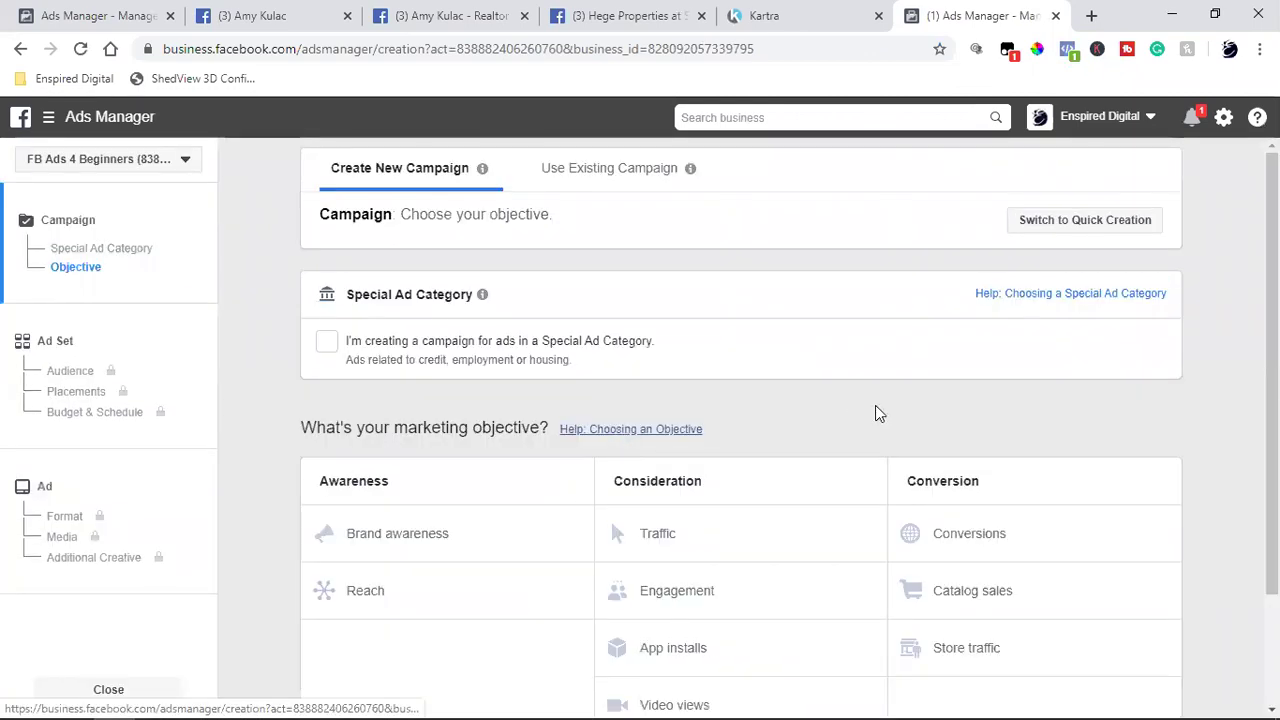
pyautogui.scroll(-1, 1240, 458)
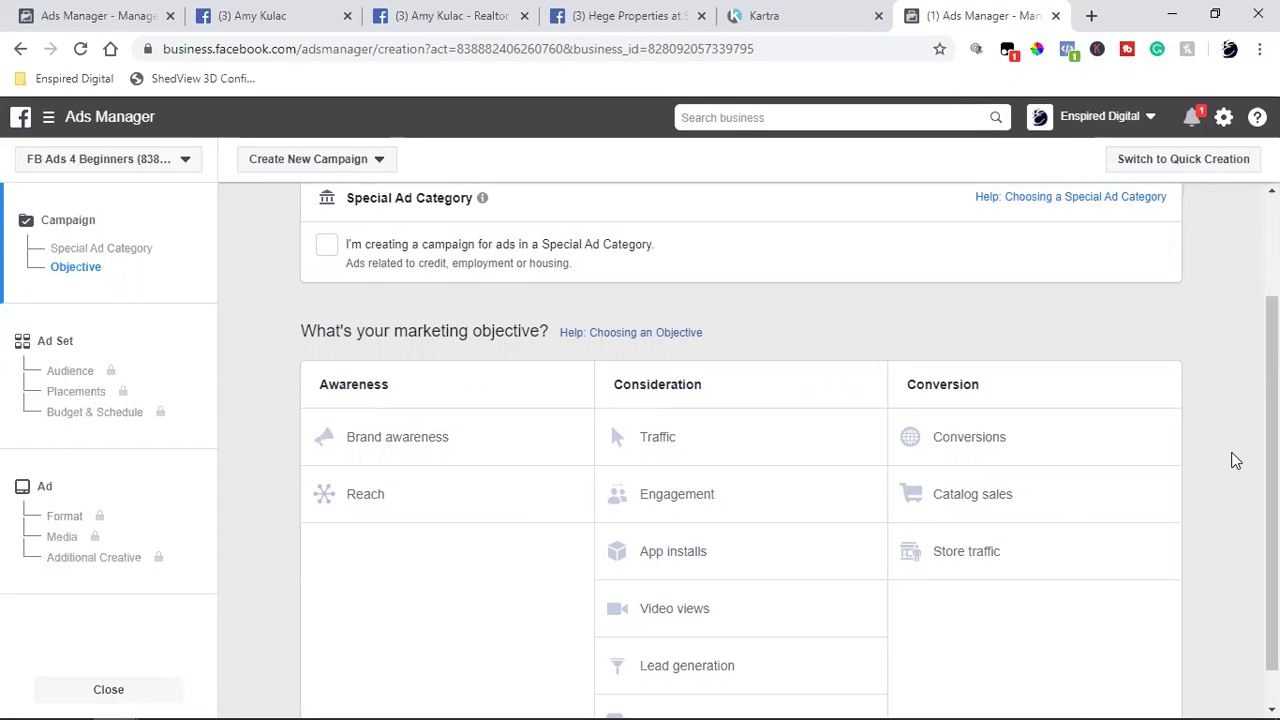
pyautogui.scroll(-1, 1123, 431)
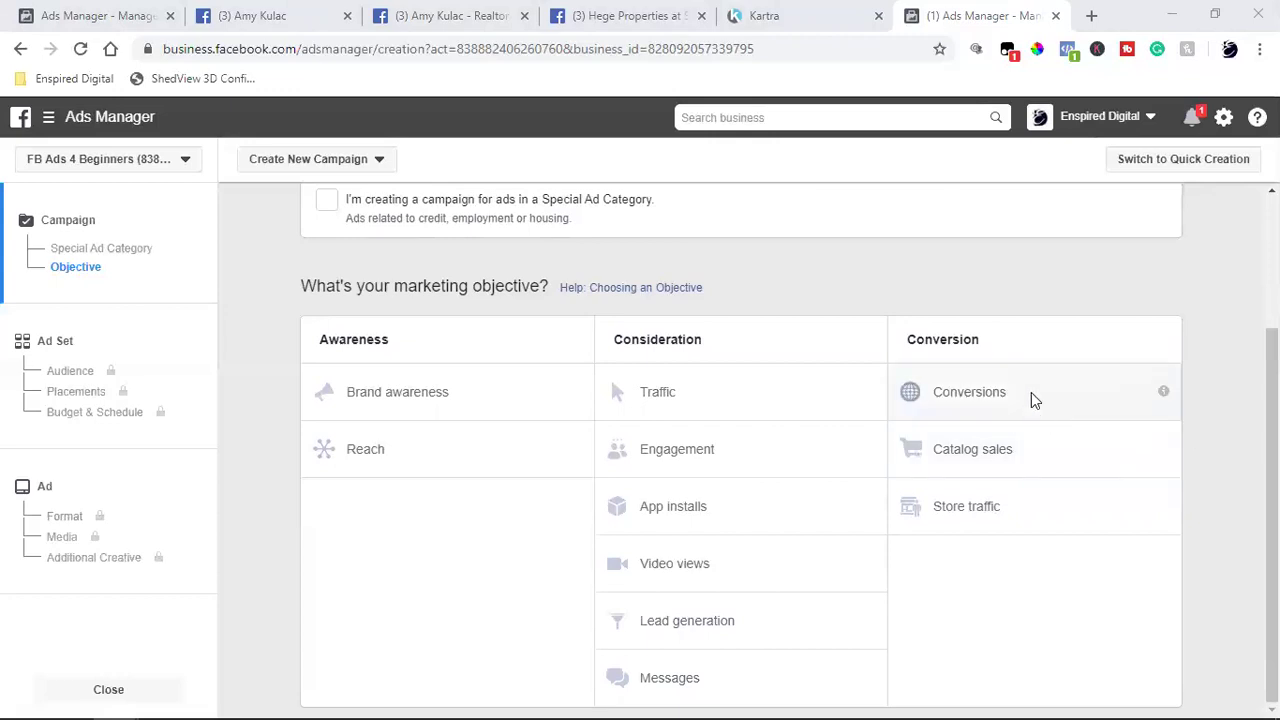
# - Open the 777 Plaza Blvd Kartra landing page from the TSREA bookmarks and its View All 17 Photos form
pyautogui.click(1091, 15)
pyautogui.click(74, 80)
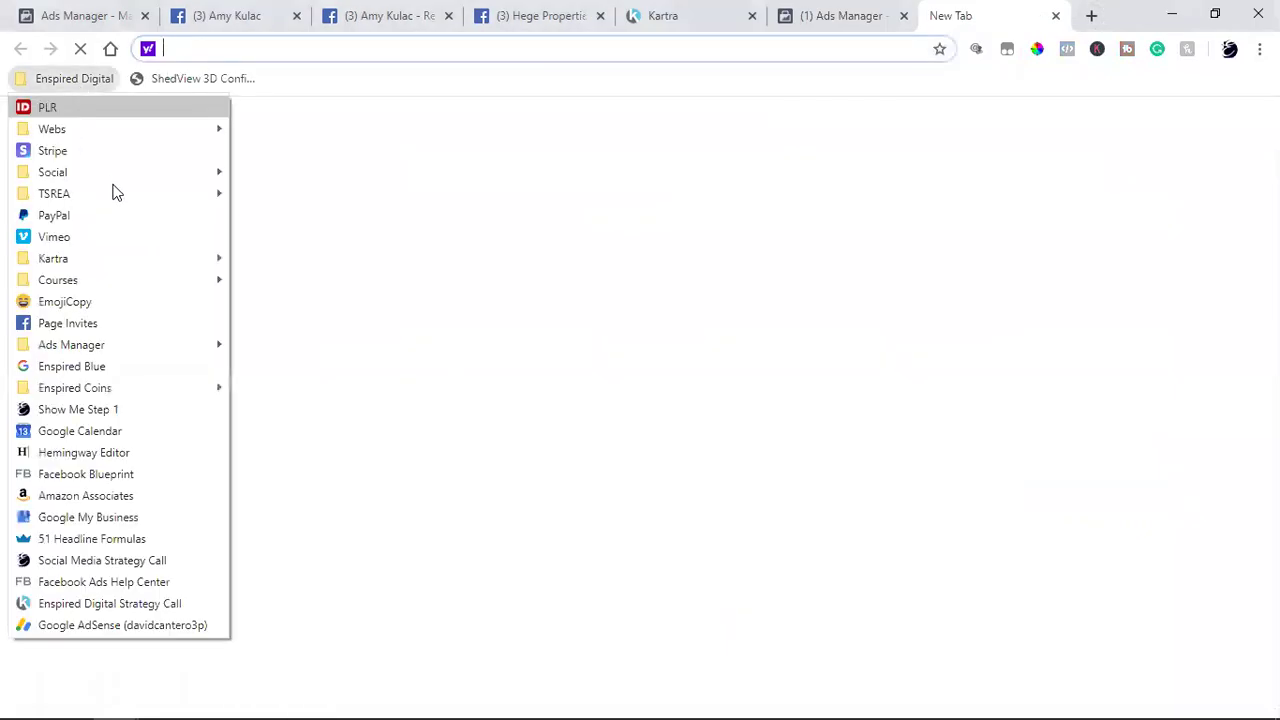
pyautogui.moveTo(114, 192)
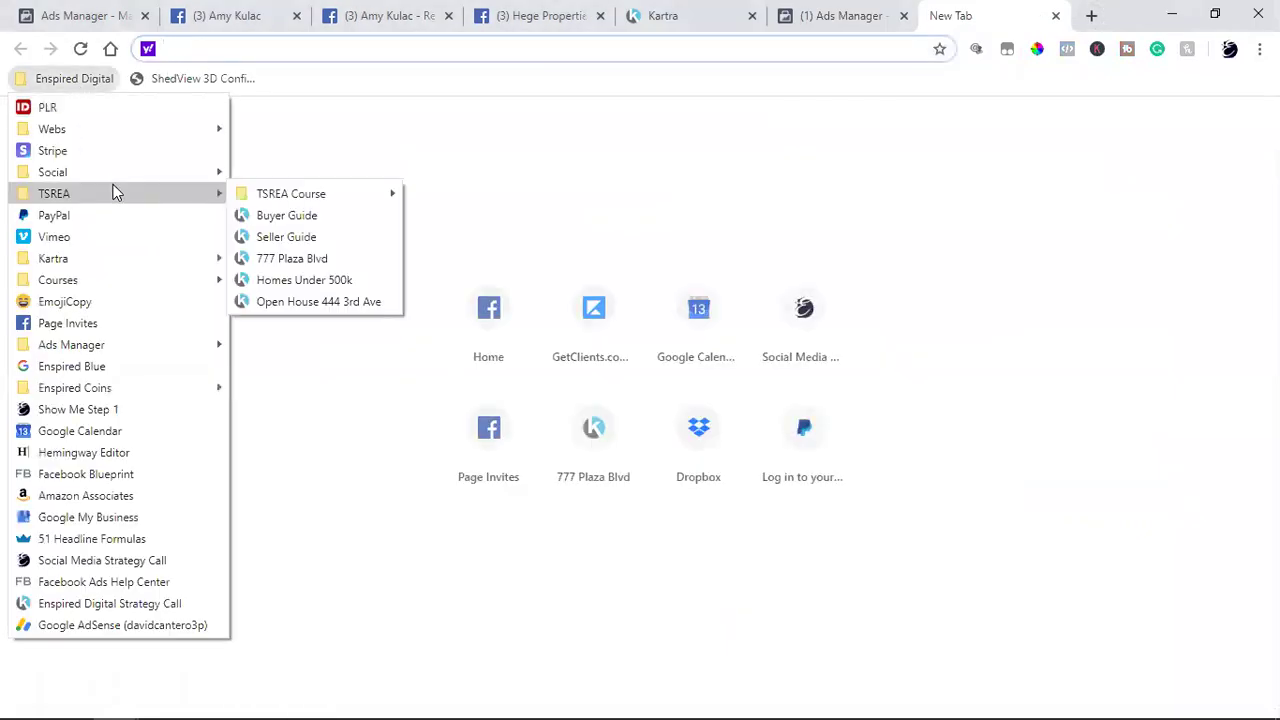
pyautogui.click(329, 258)
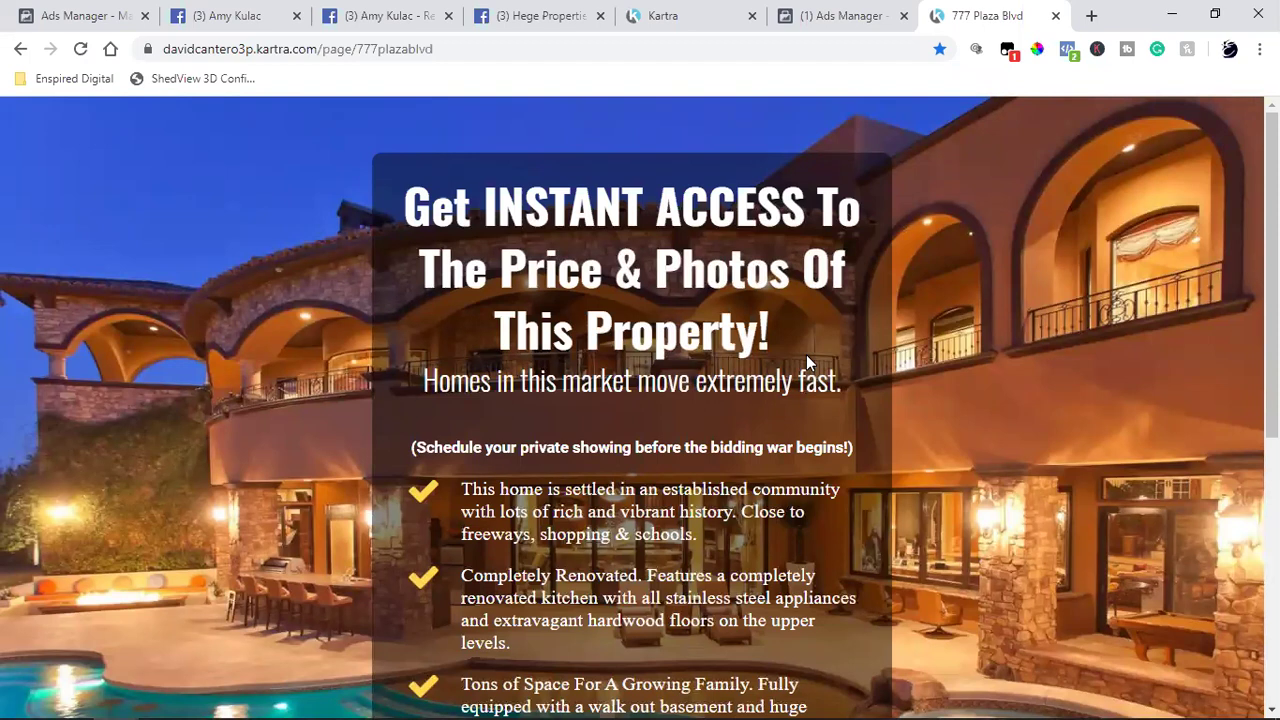
pyautogui.scroll(-4, 806, 360)
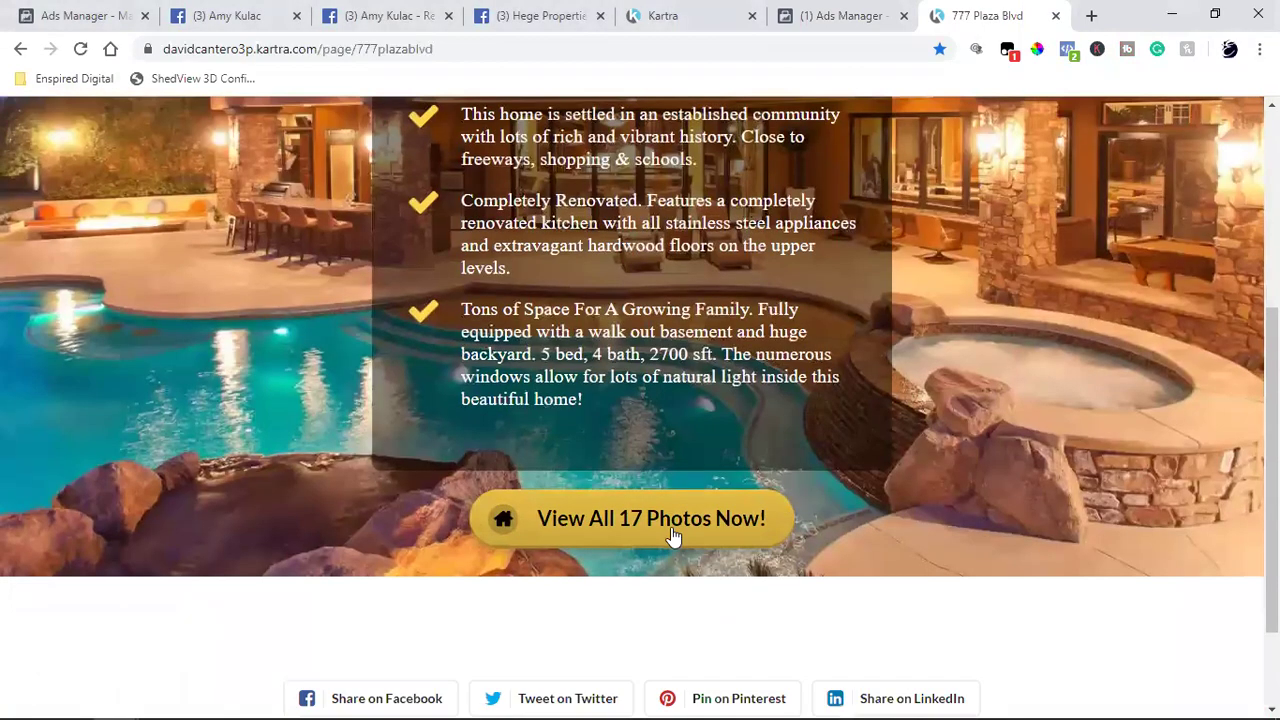
pyautogui.click(671, 527)
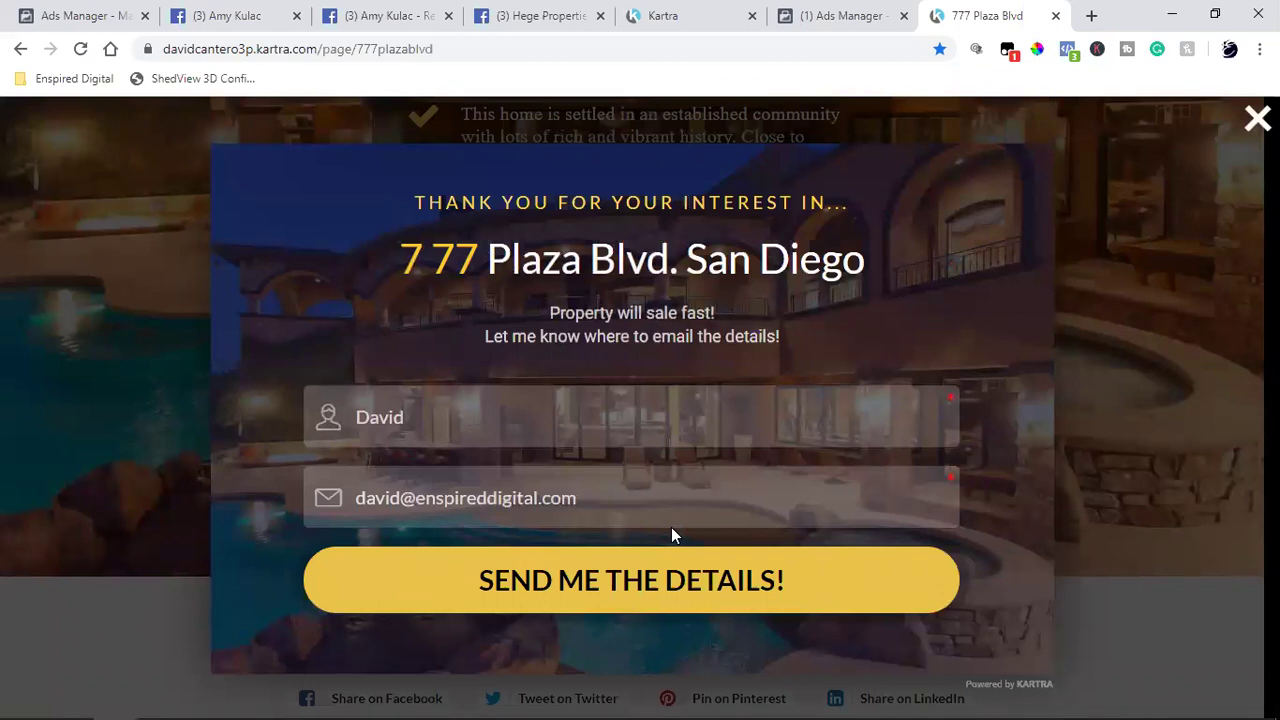
# - Try Conversions and Lead generation, then settle on Video views as the campaign objective
pyautogui.click(803, 12)
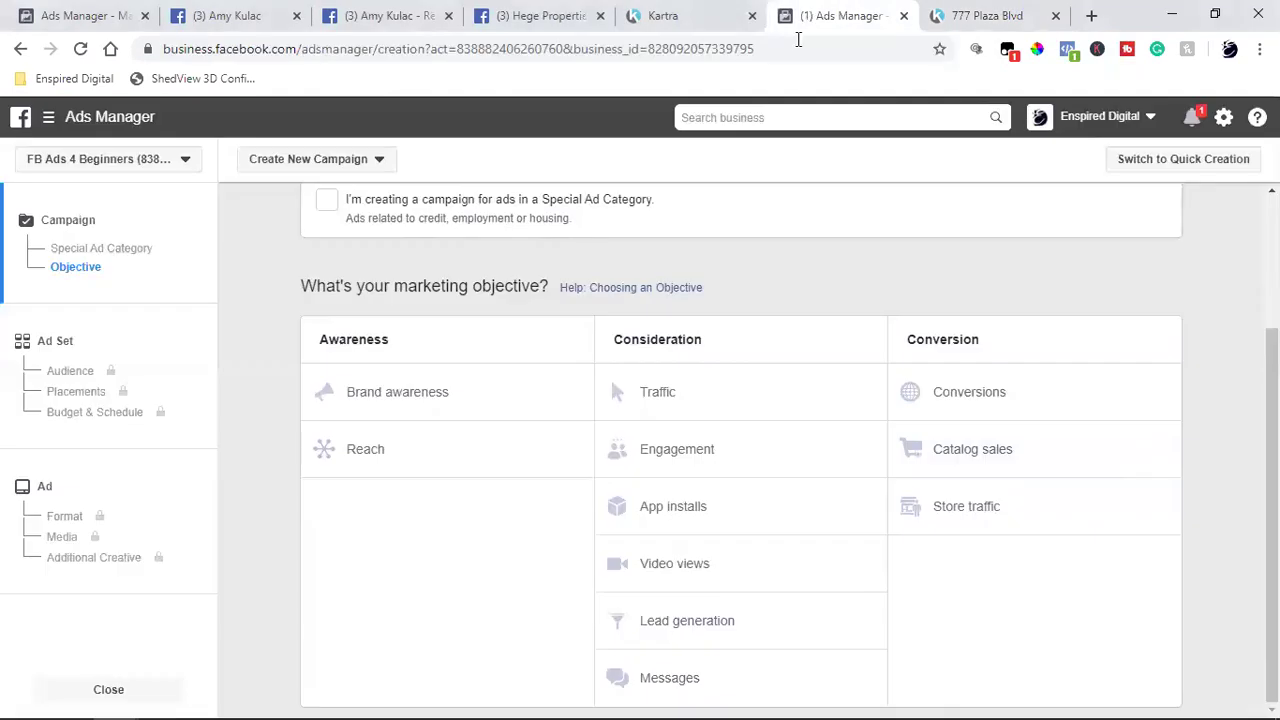
pyautogui.click(995, 401)
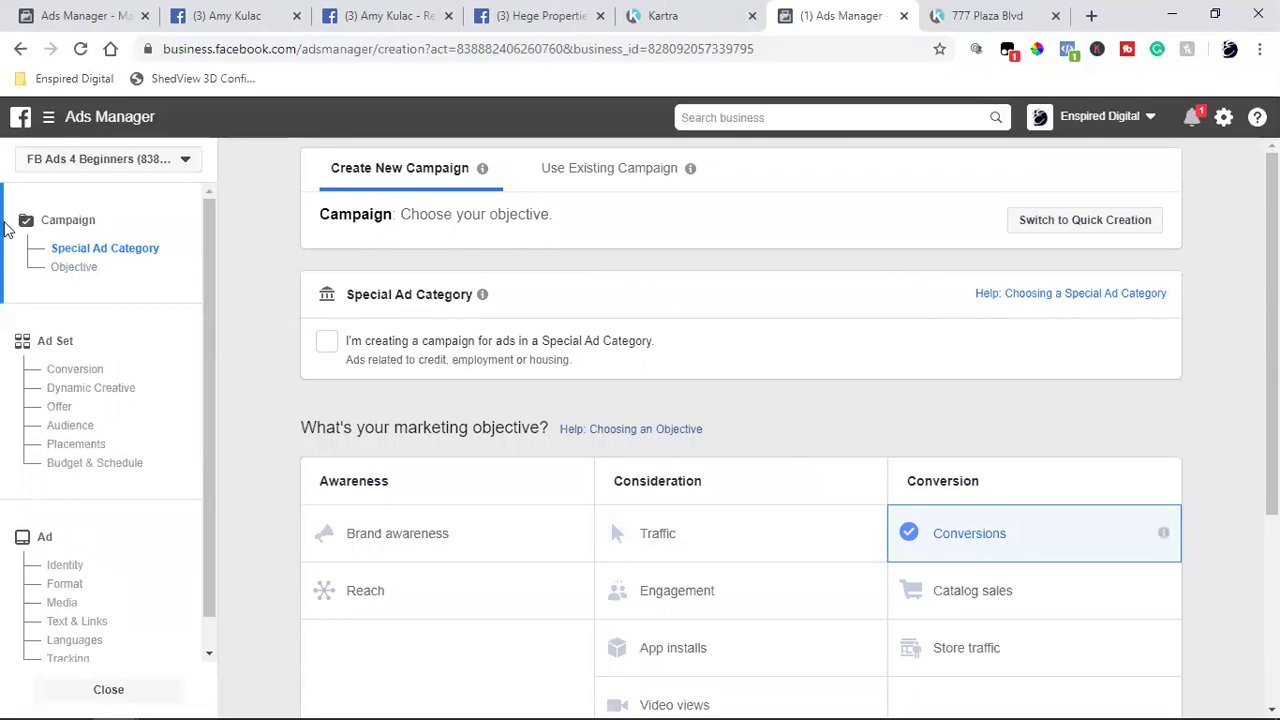
pyautogui.scroll(6, 1057, 536)
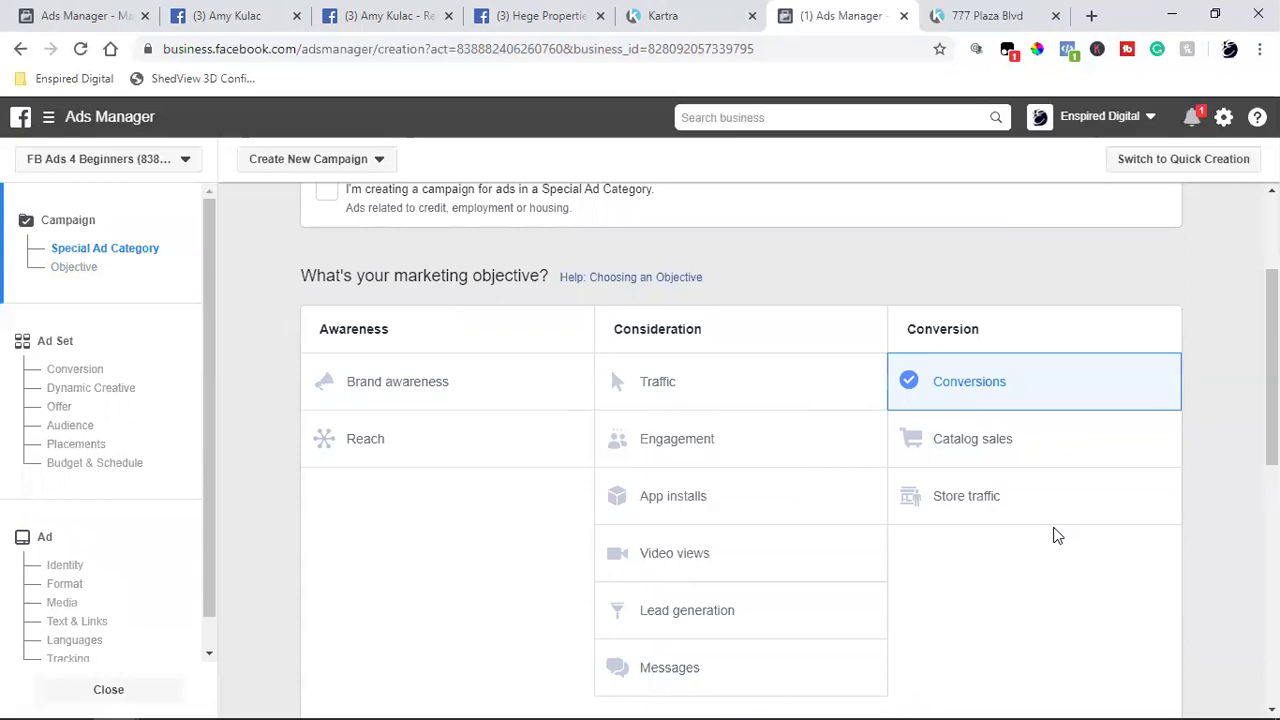
pyautogui.scroll(-2, 1055, 527)
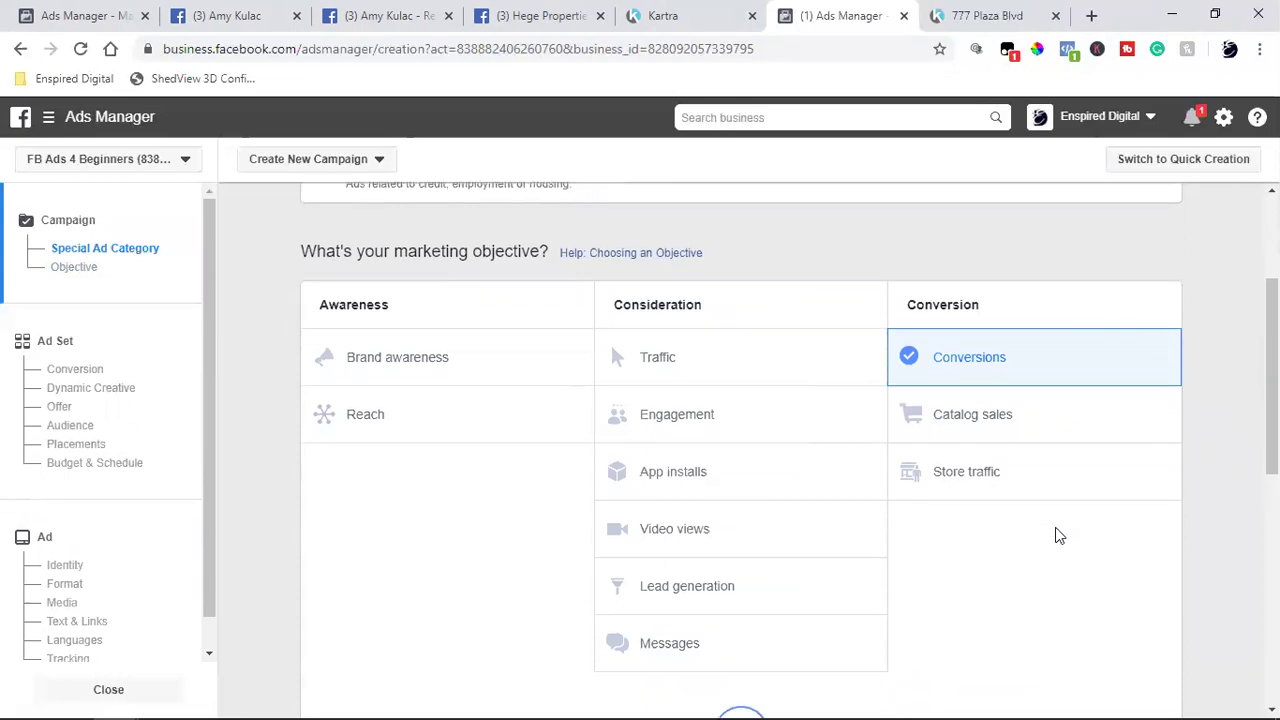
pyautogui.click(684, 421)
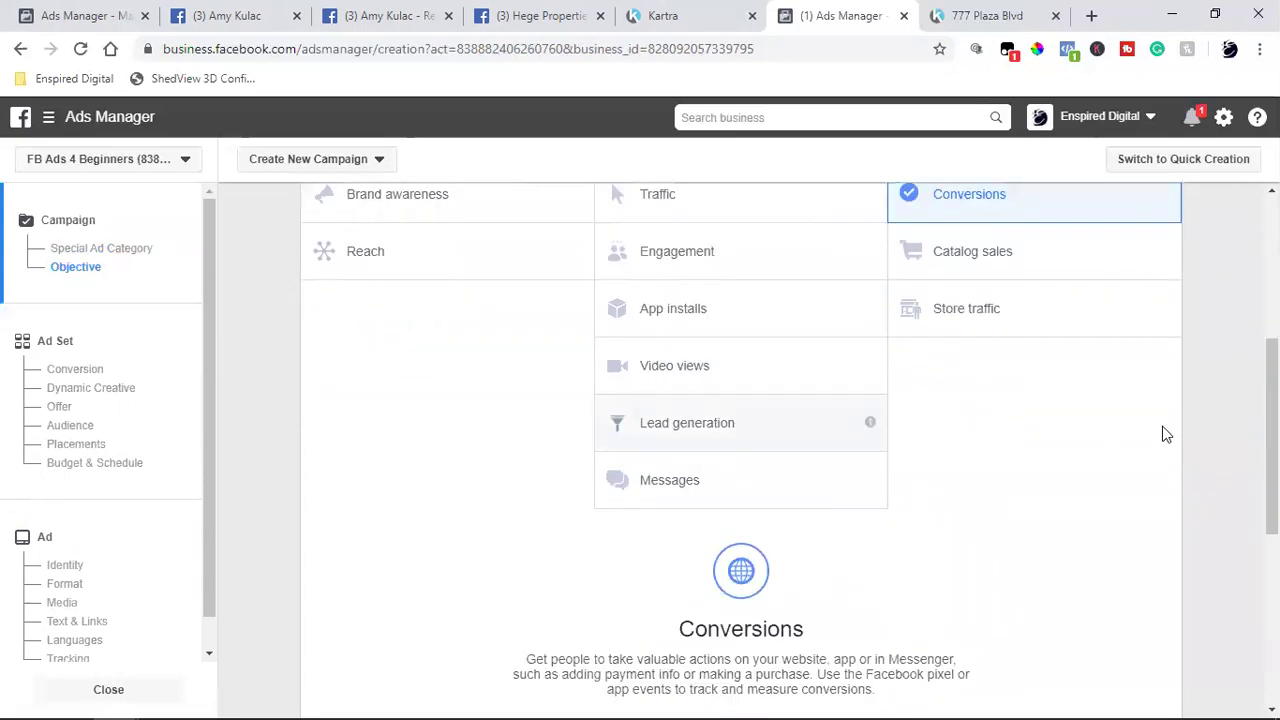
pyautogui.scroll(5, 1165, 434)
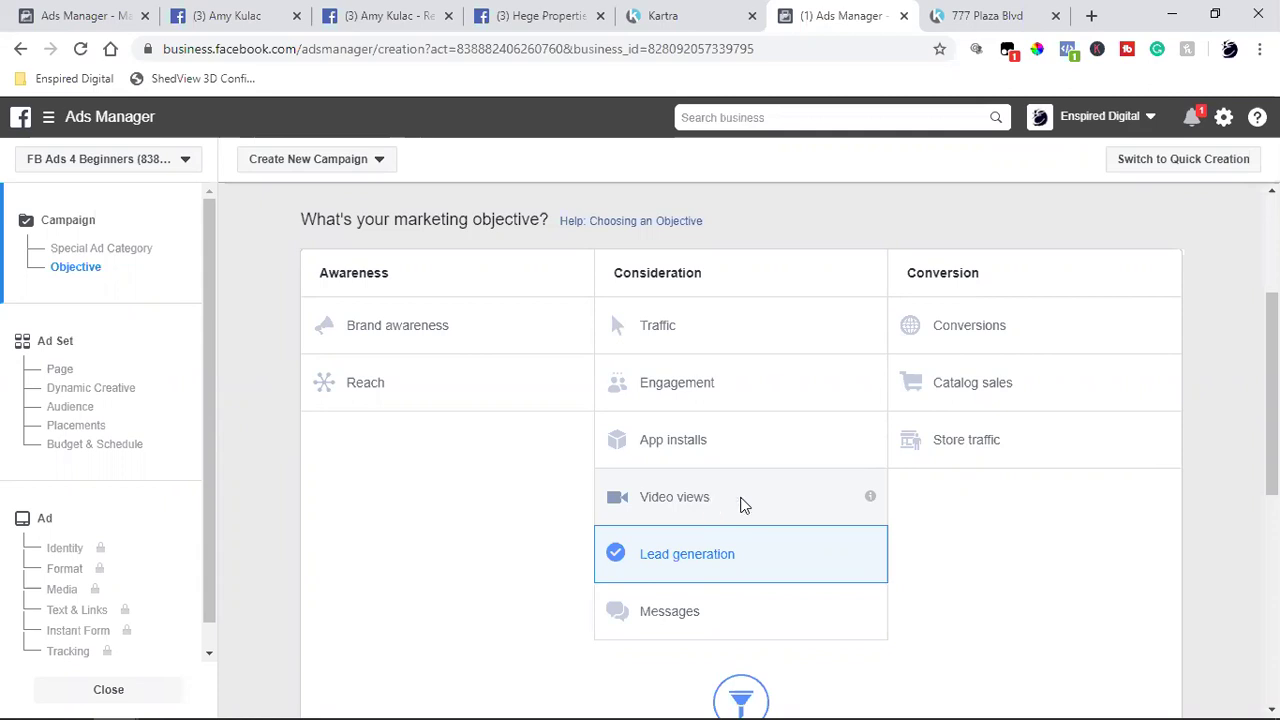
pyautogui.click(723, 498)
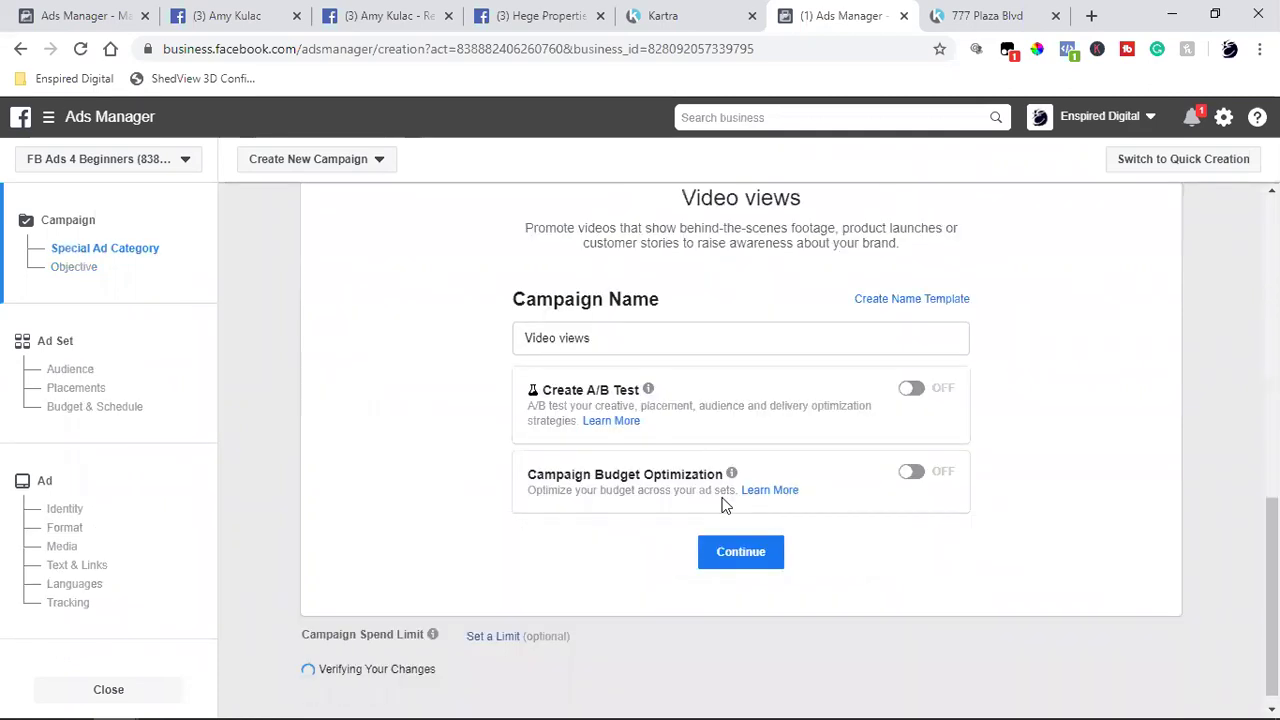
pyautogui.scroll(4, 723, 502)
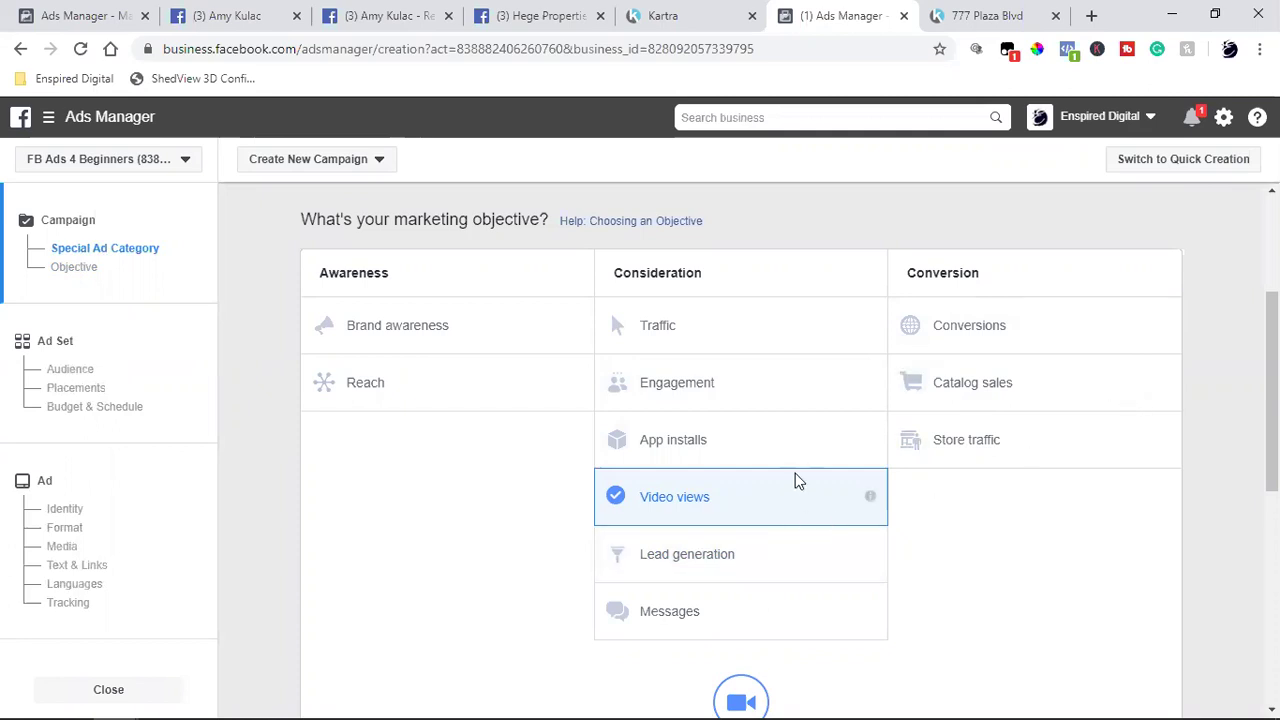
pyautogui.scroll(2, 700, 478)
pyautogui.scroll(1, 665, 475)
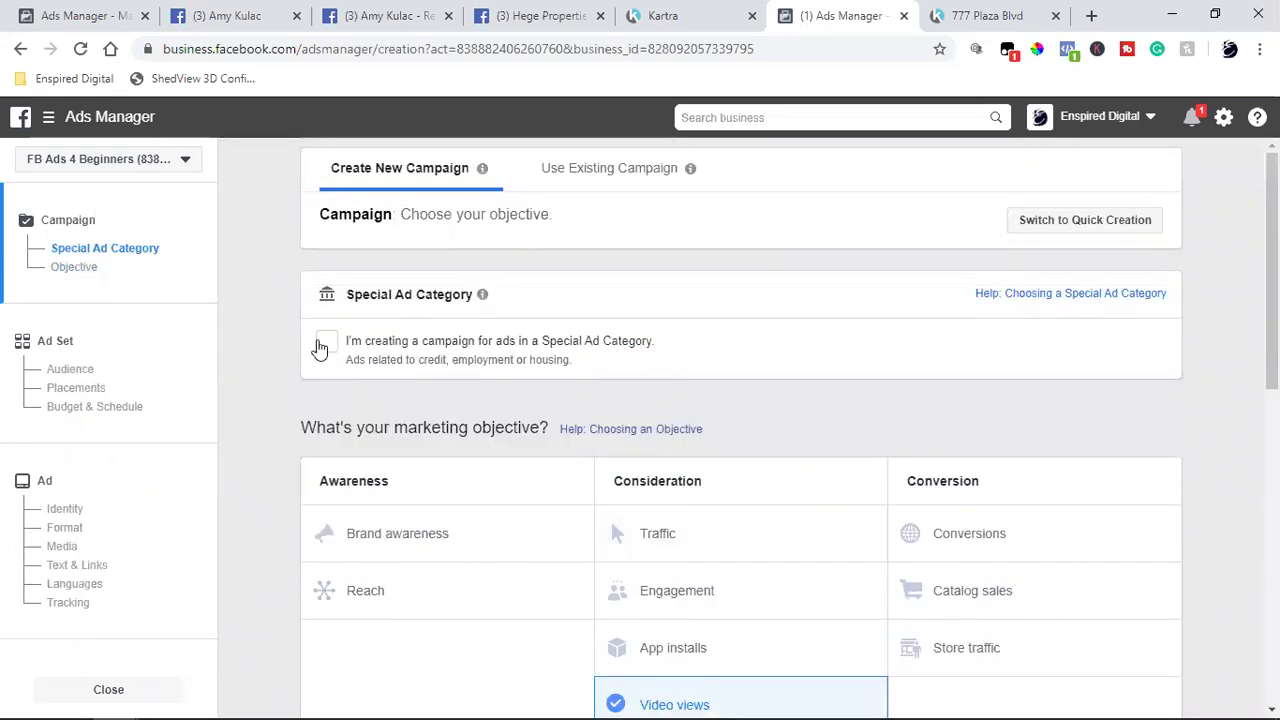
# - Flag the campaign as a Housing Special Ad Category and bring up the realtor's profile tab
pyautogui.click(344, 355)
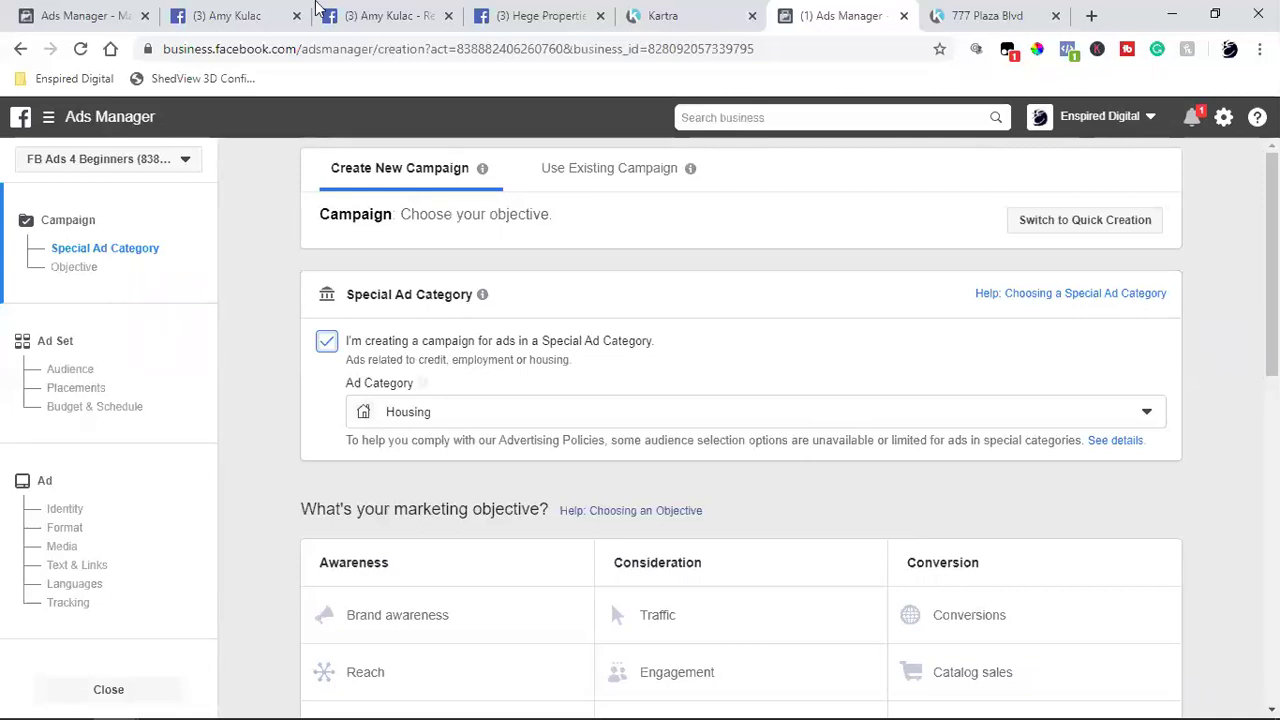
pyautogui.click(214, 14)
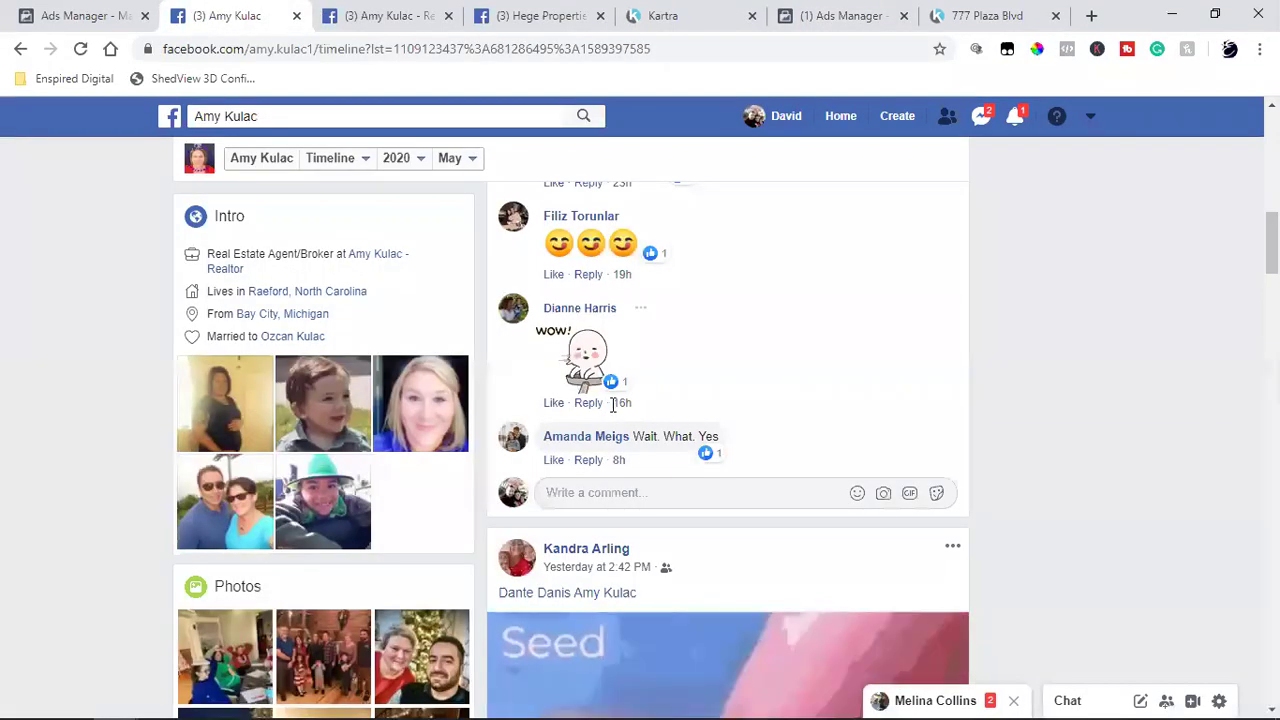
pyautogui.scroll(10, 612, 404)
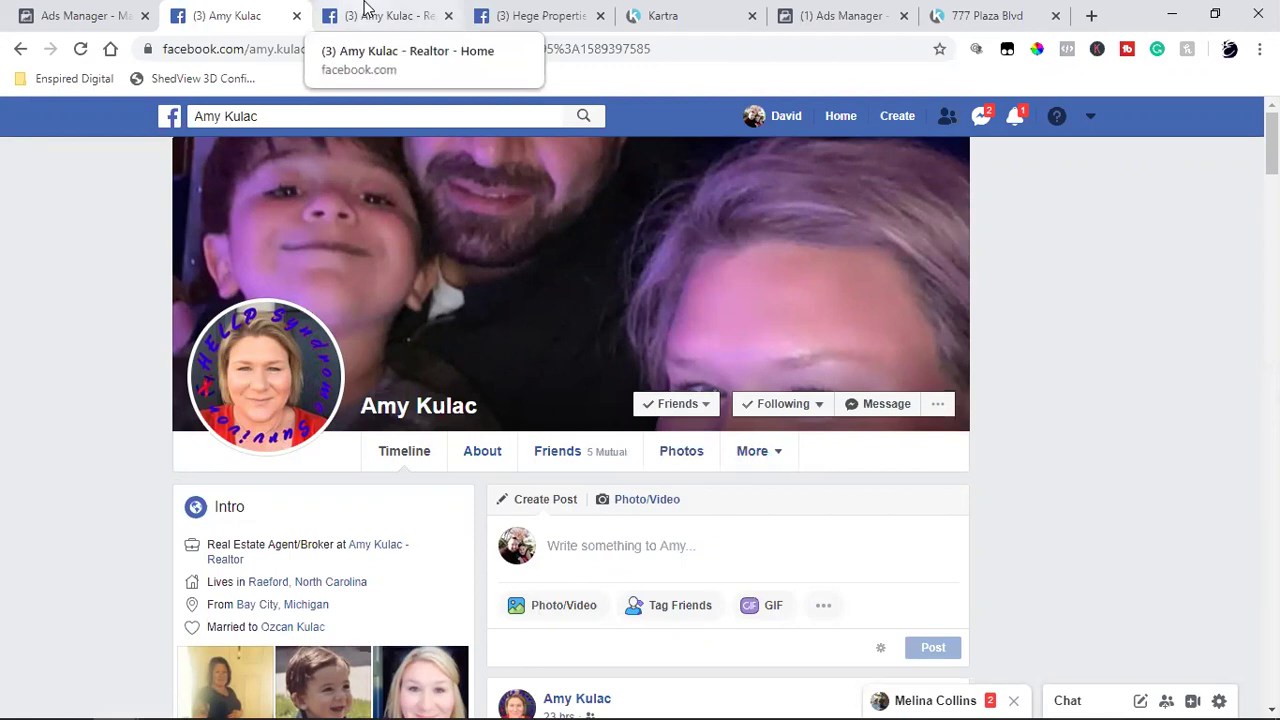
pyautogui.click(366, 12)
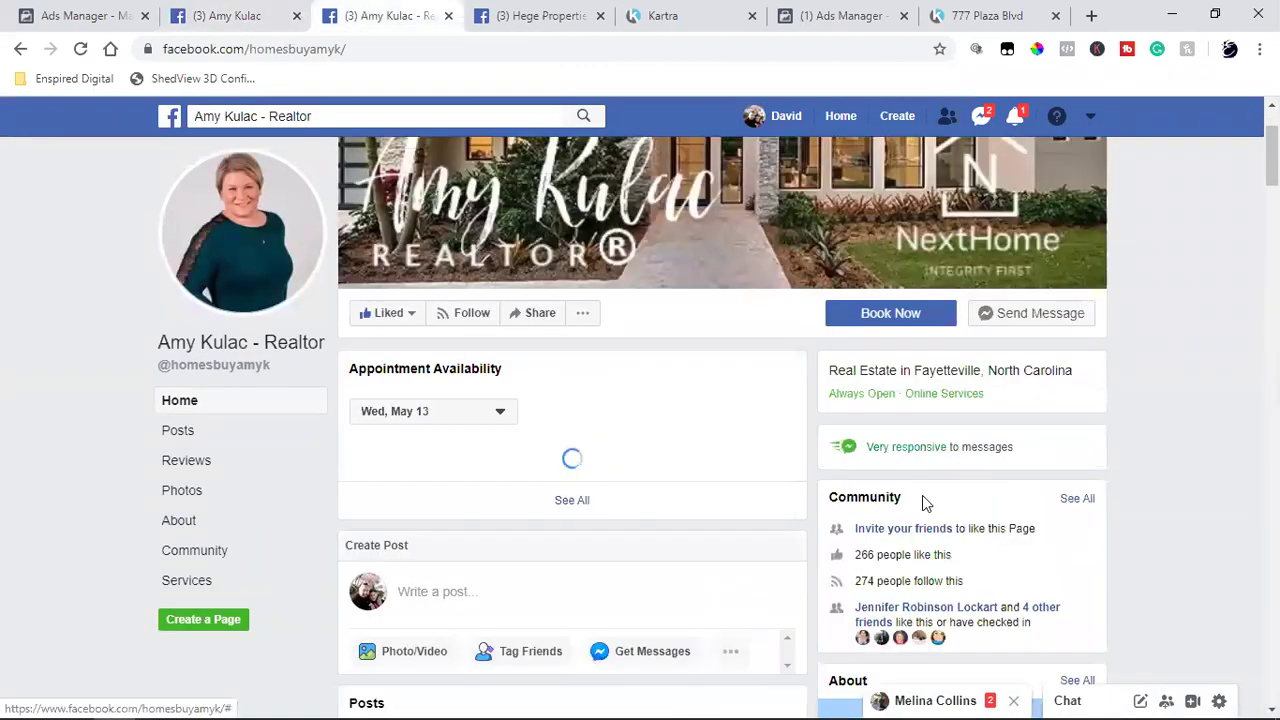
pyautogui.doubleClick(865, 555)
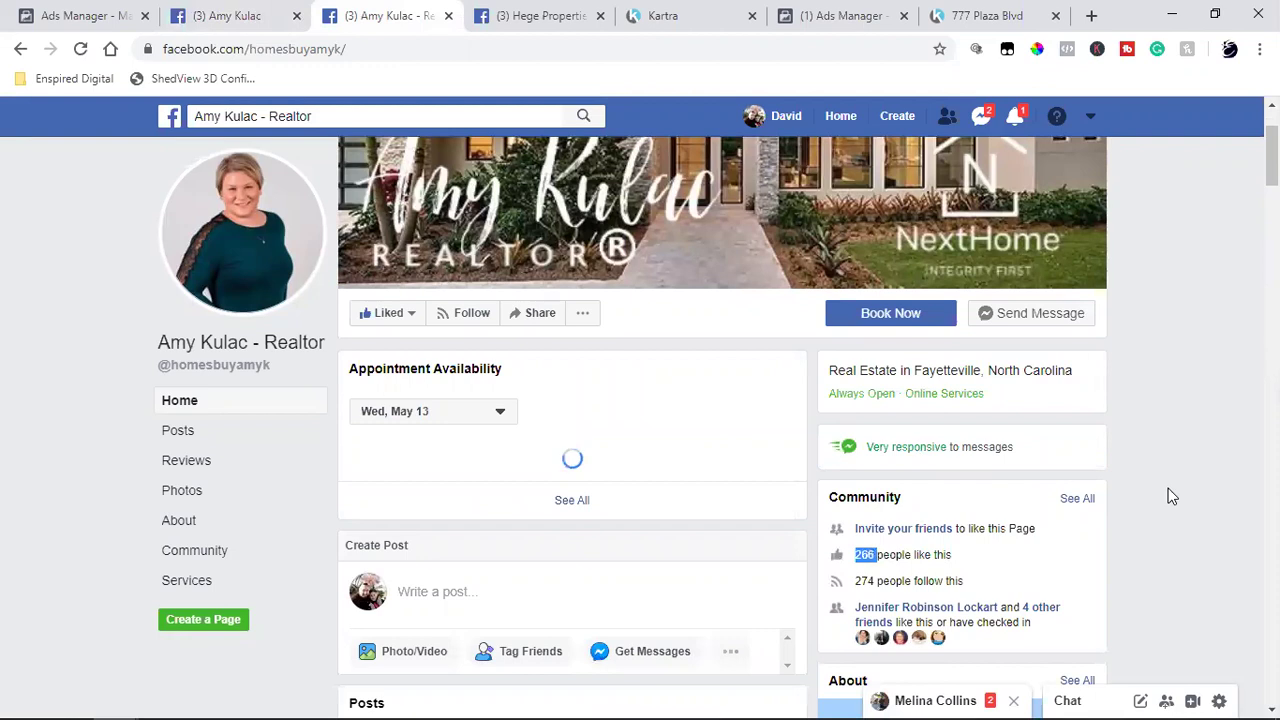
pyautogui.scroll(-1, 1168, 492)
pyautogui.scroll(-1, 1153, 492)
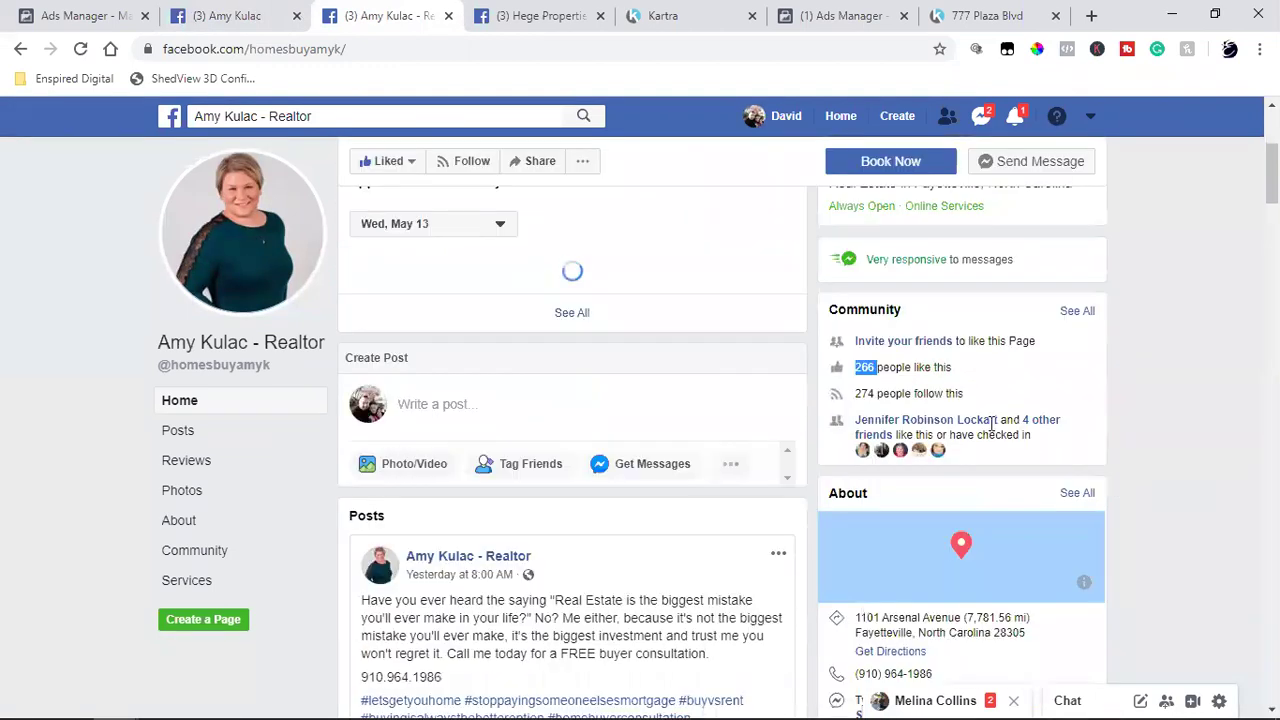
pyautogui.click(858, 371)
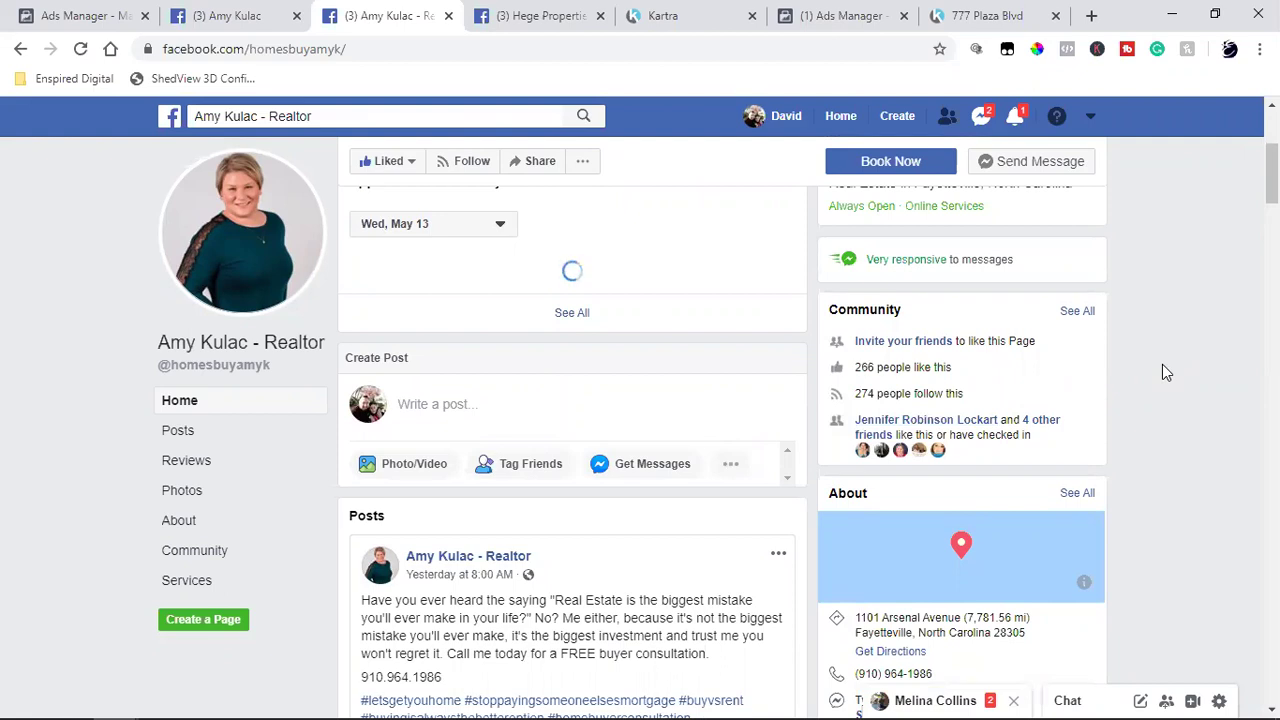
pyautogui.doubleClick(866, 369)
pyautogui.click(1134, 369)
pyautogui.doubleClick(864, 369)
pyautogui.click(1156, 379)
pyautogui.click(519, 13)
pyautogui.click(870, 452)
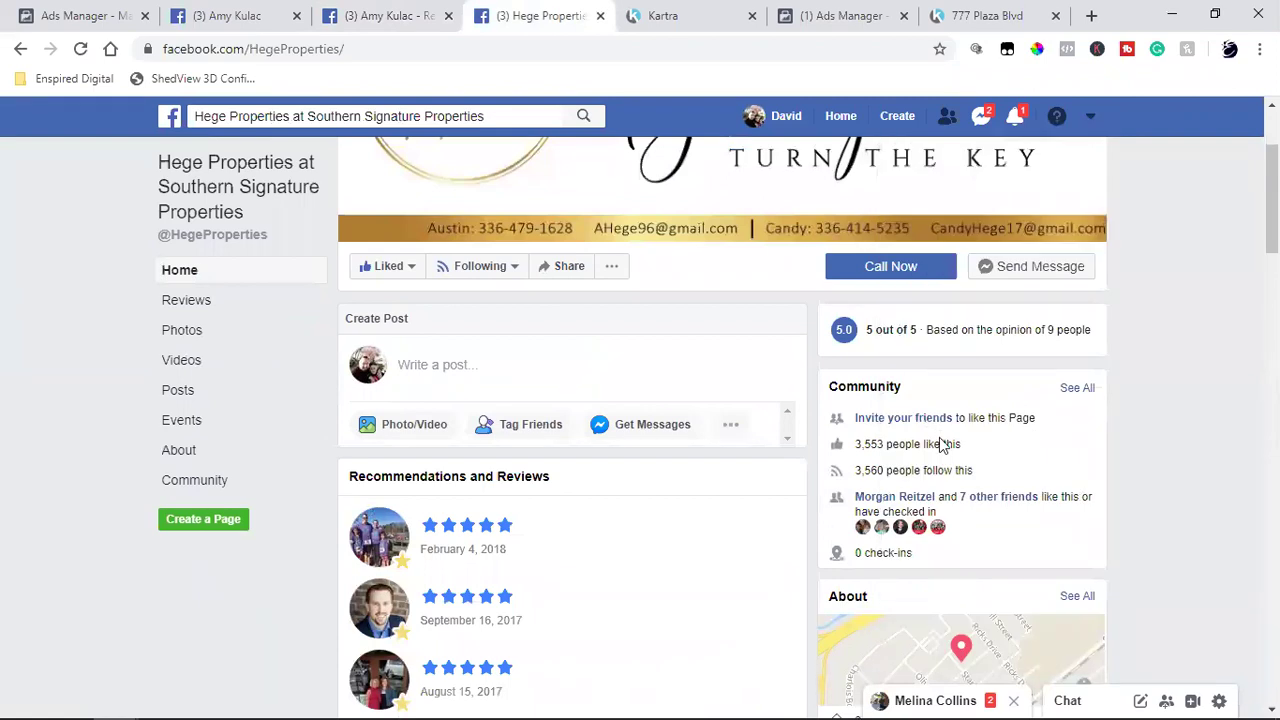
pyautogui.doubleClick(864, 449)
pyautogui.click(403, 14)
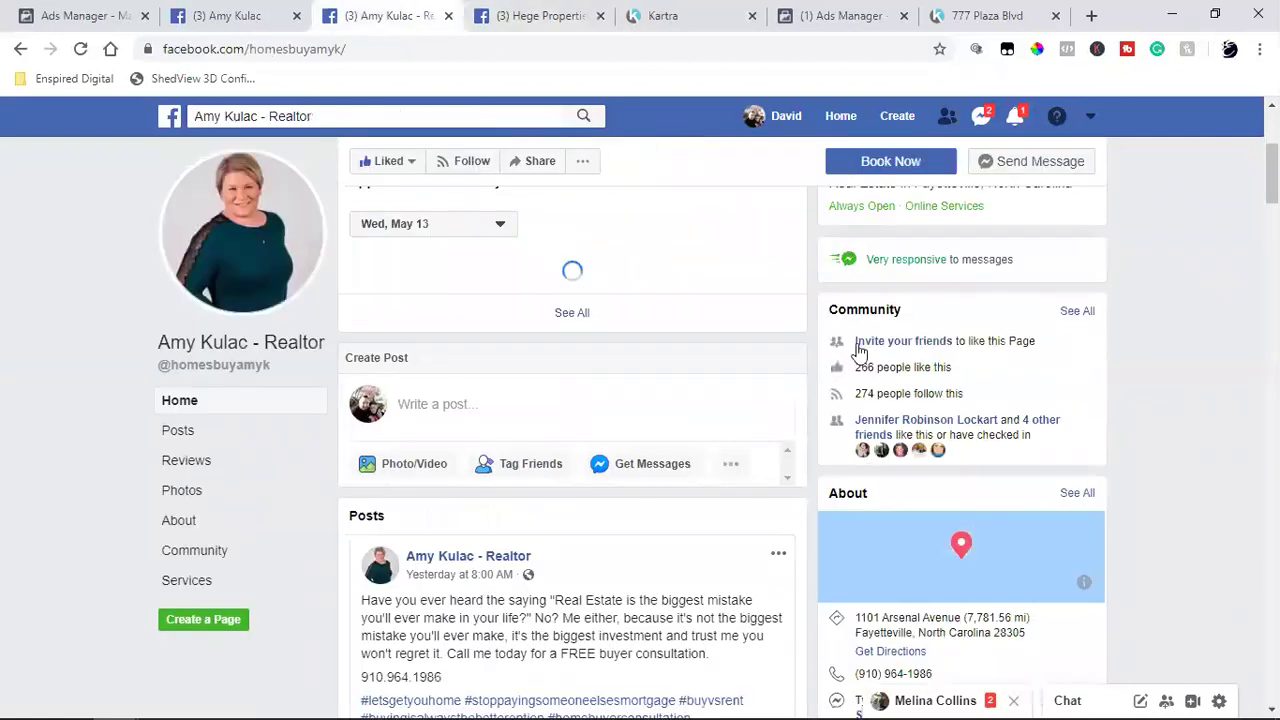
pyautogui.doubleClick(864, 366)
pyautogui.click(1166, 346)
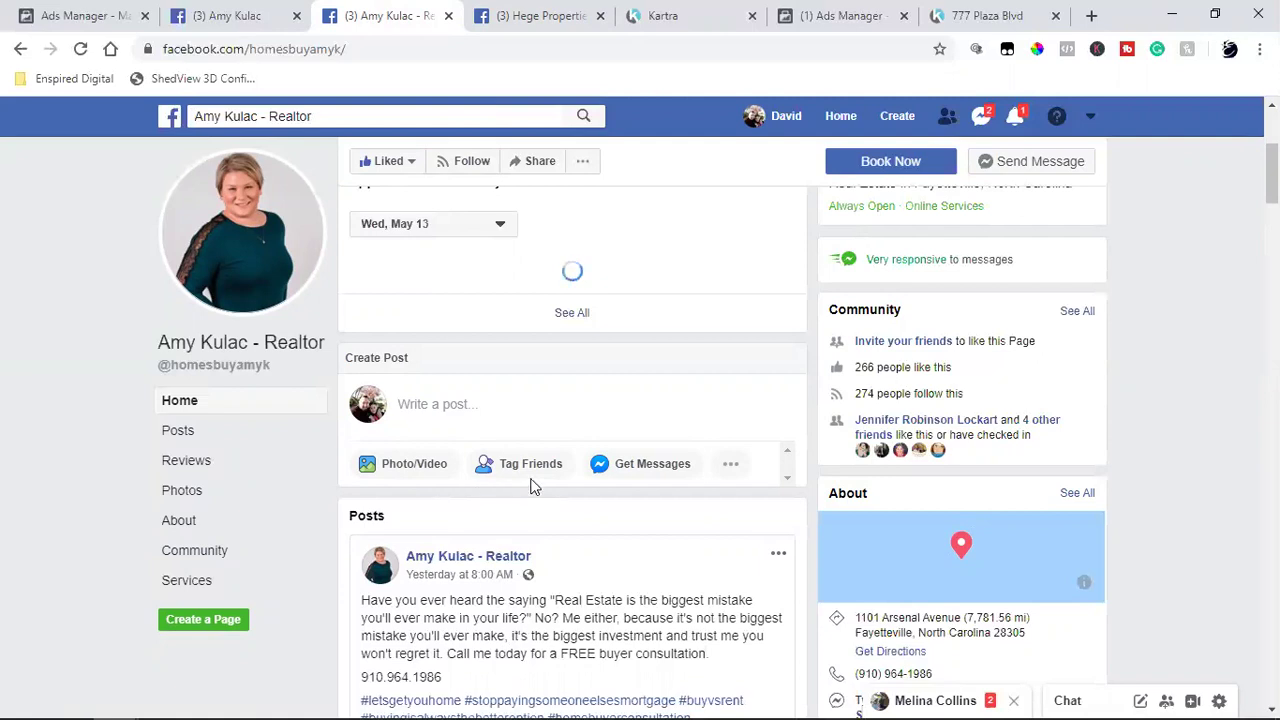
pyautogui.scroll(3, 355, 430)
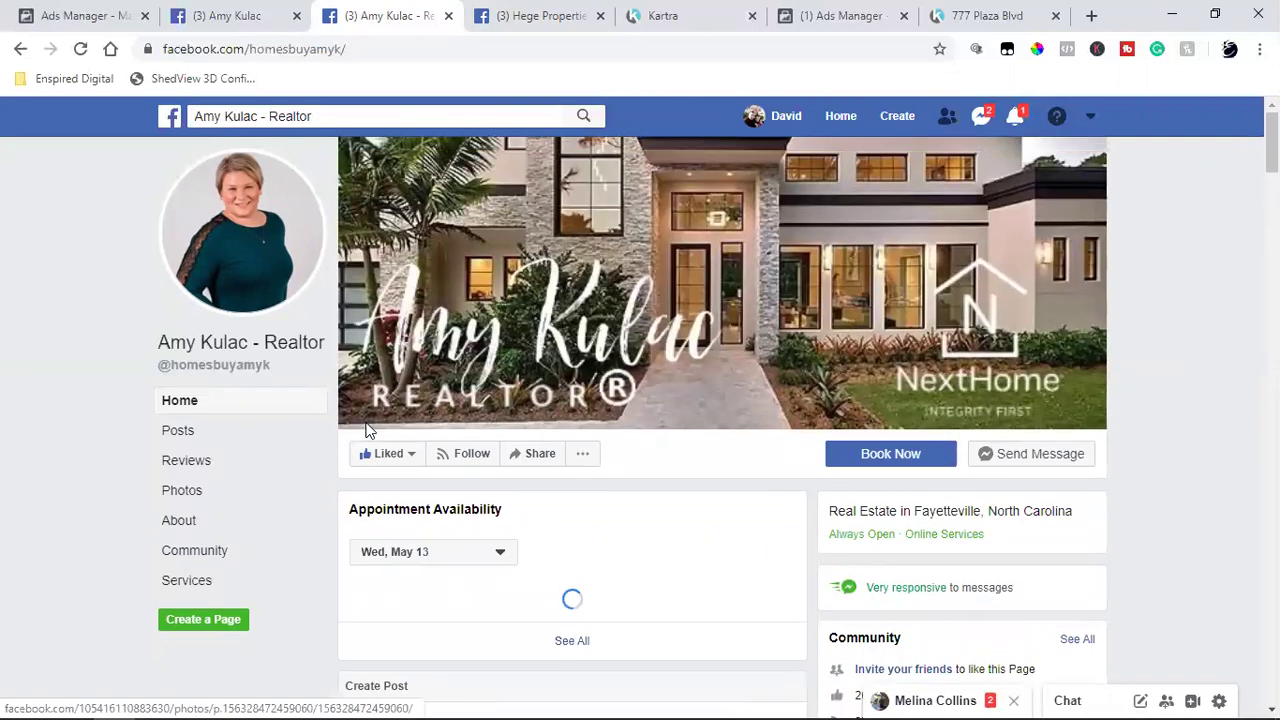
# - Copy the realtor page's web address from the address bar
pyautogui.click(186, 398)
pyautogui.click(268, 48)
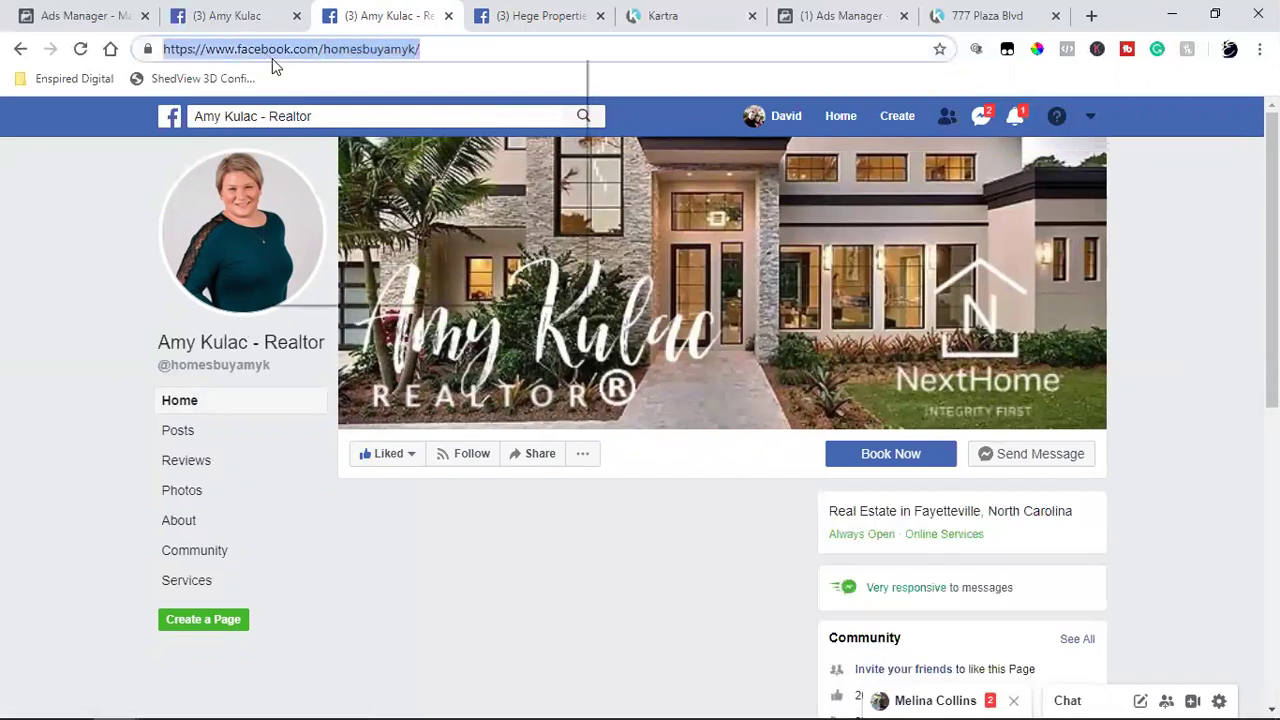
pyautogui.rightClick(266, 52)
pyautogui.click(300, 157)
# - Discard both unsaved Ads Manager drafts and go to Business Settings
pyautogui.click(40, 12)
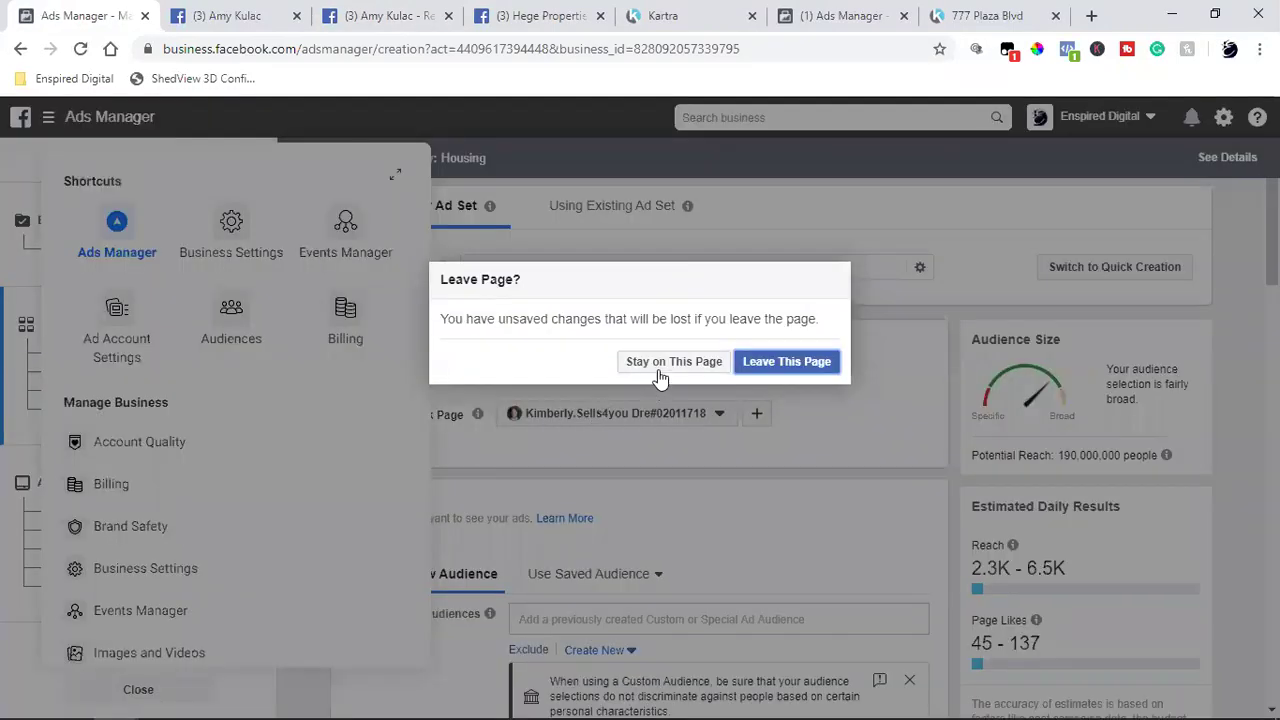
pyautogui.click(786, 373)
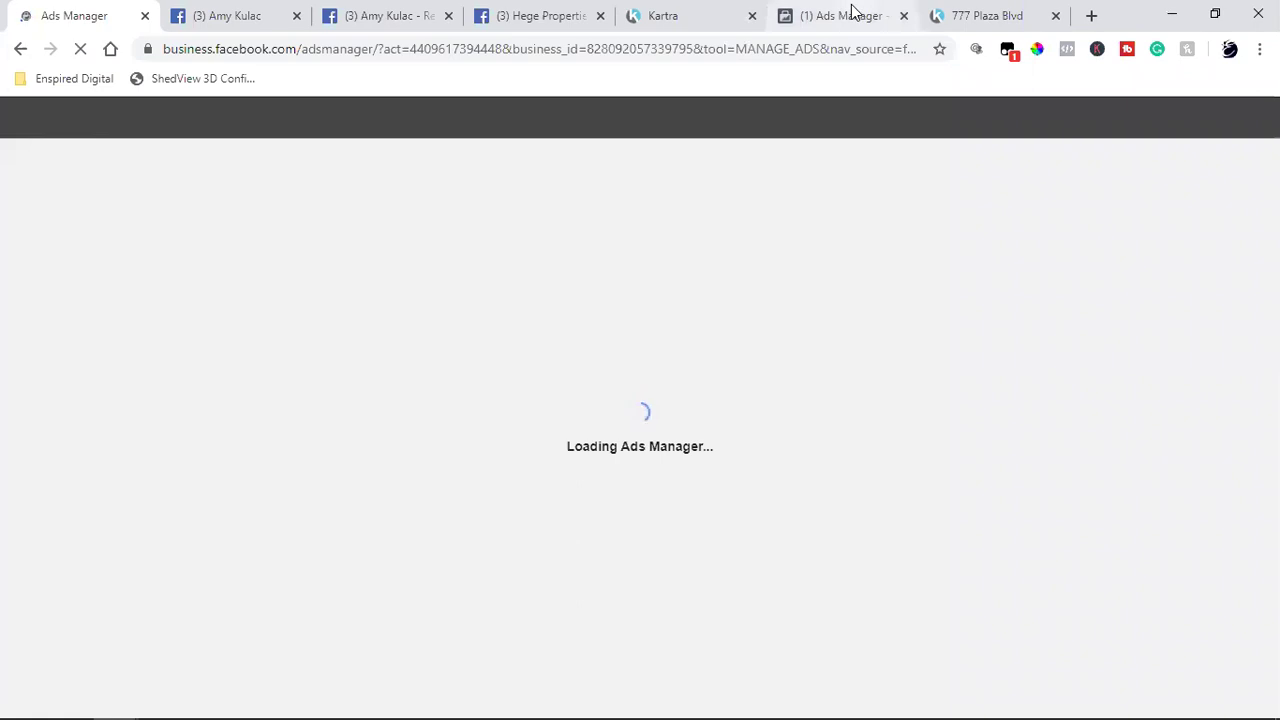
pyautogui.click(787, 16)
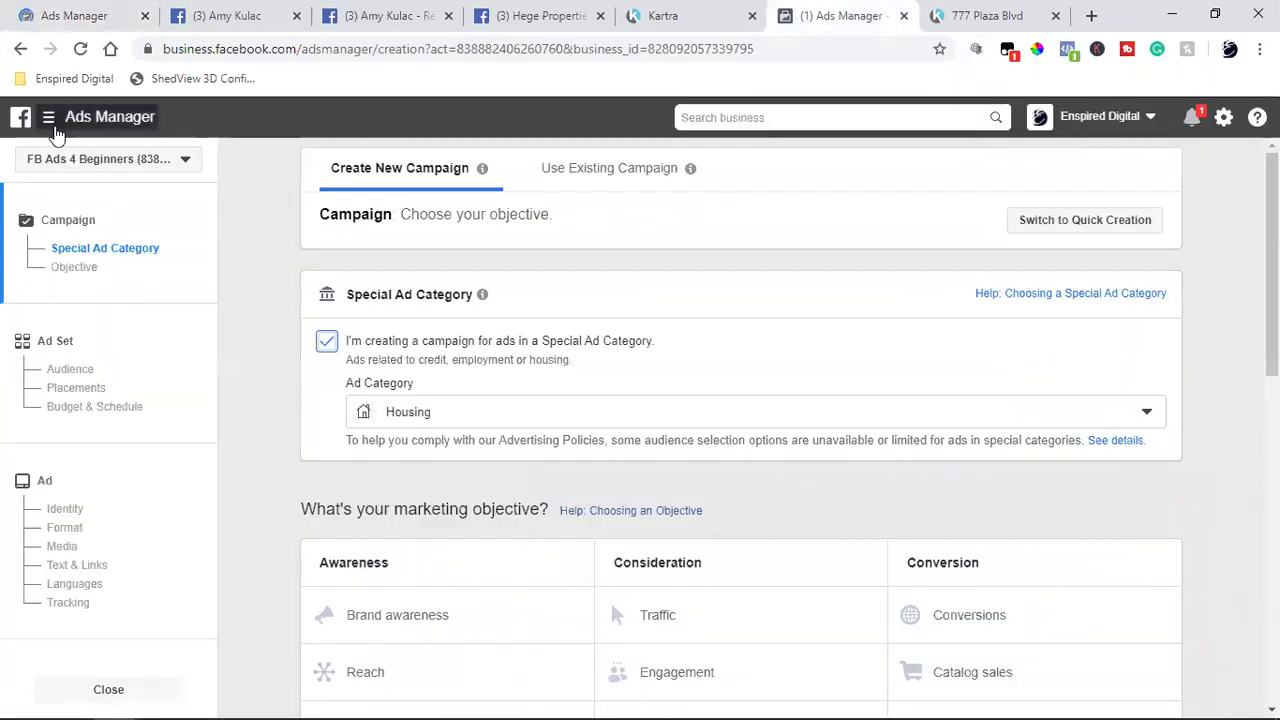
pyautogui.click(48, 118)
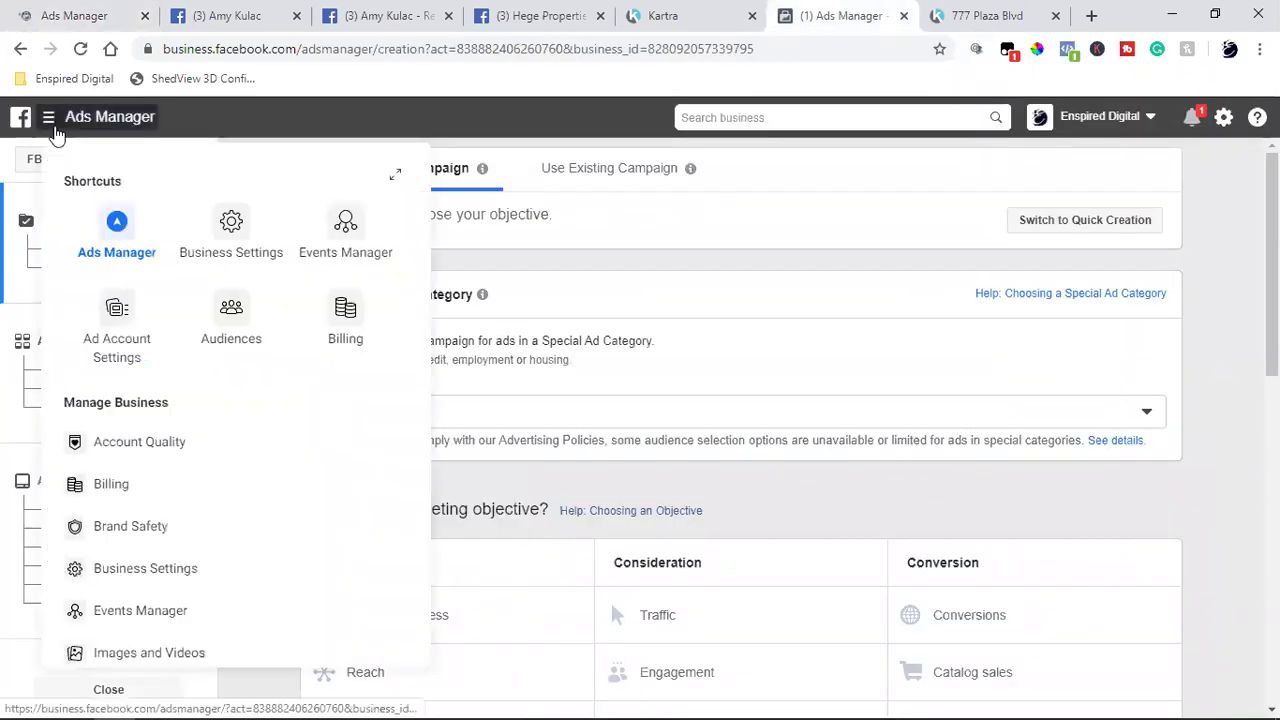
pyautogui.click(230, 230)
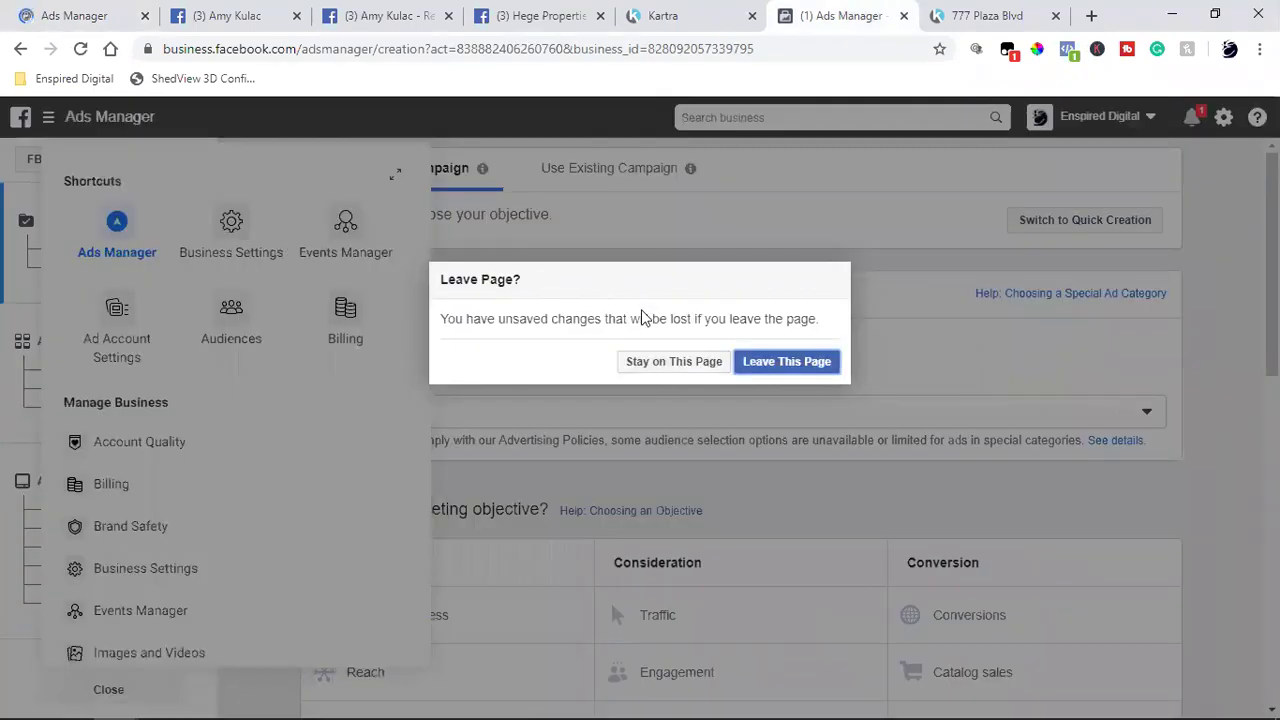
pyautogui.click(766, 362)
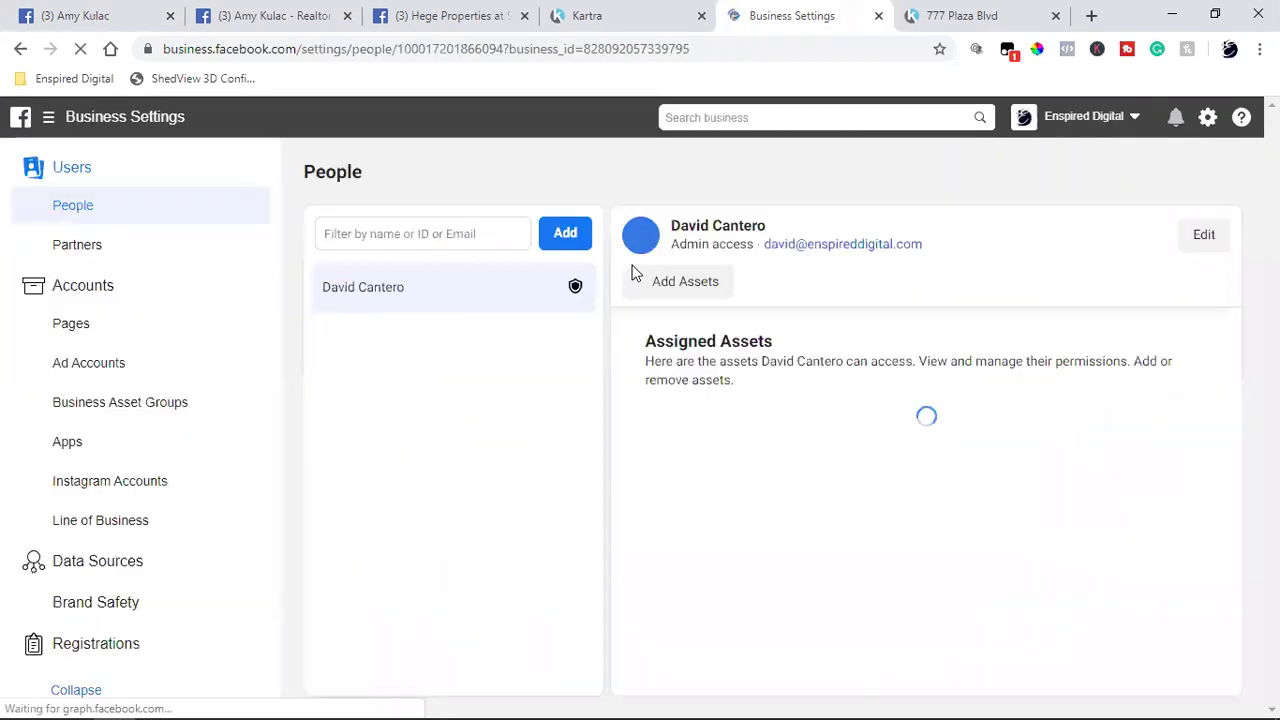
# - Request Manage Page access to the realtor's page from the Pages list using its pasted address
pyautogui.click(80, 328)
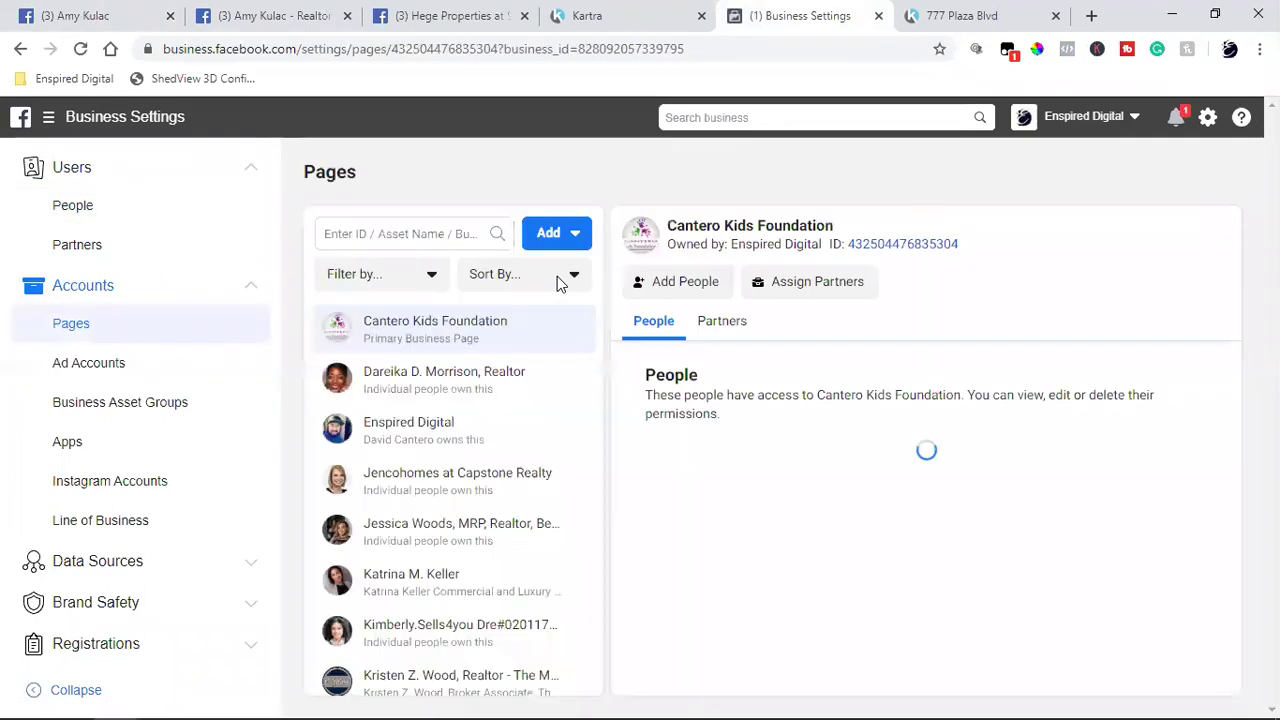
pyautogui.click(551, 233)
pyautogui.click(612, 395)
pyautogui.click(501, 351)
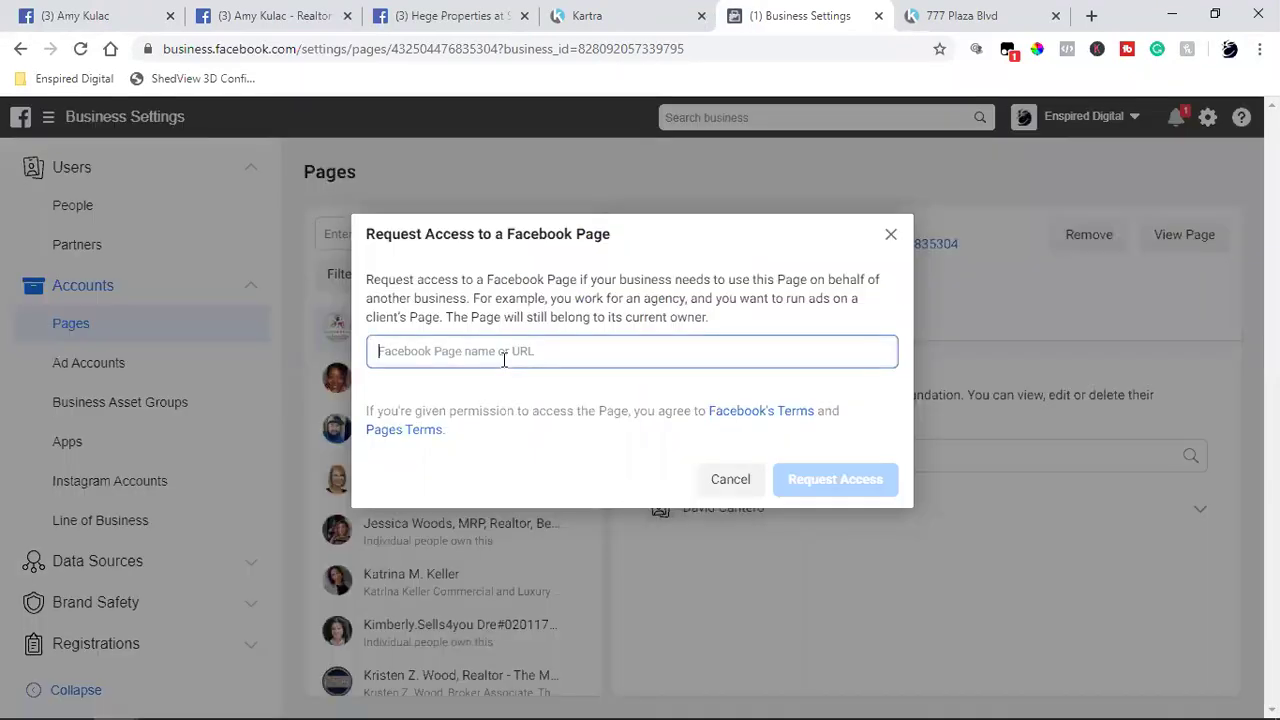
pyautogui.hotkey('ctrl', 'v')
pyautogui.click(495, 396)
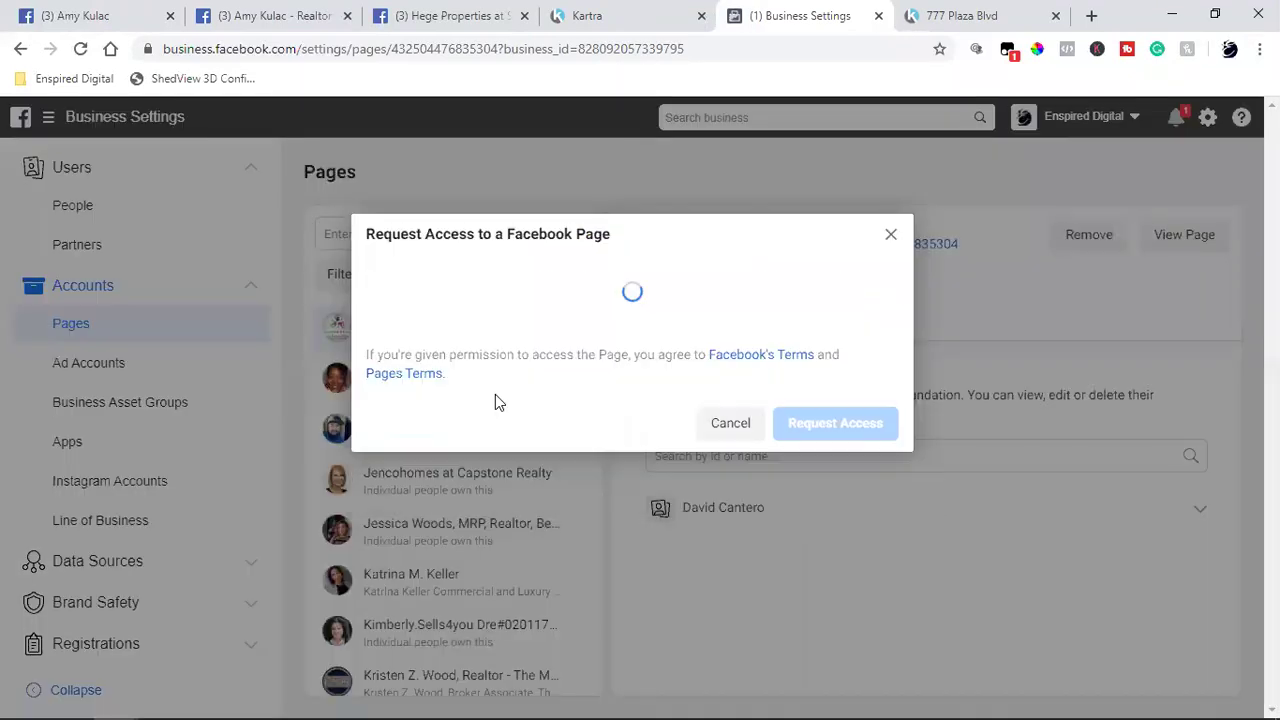
pyautogui.scroll(-5, 700, 463)
pyautogui.click(883, 451)
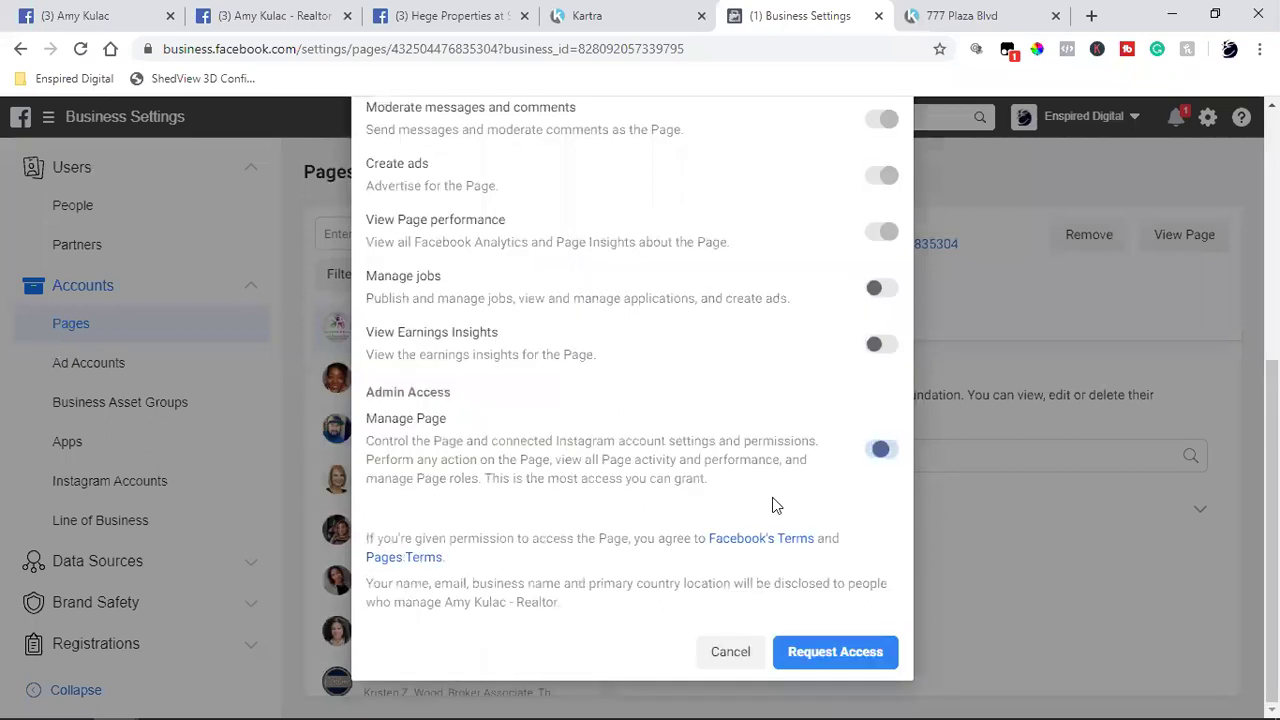
pyautogui.click(820, 652)
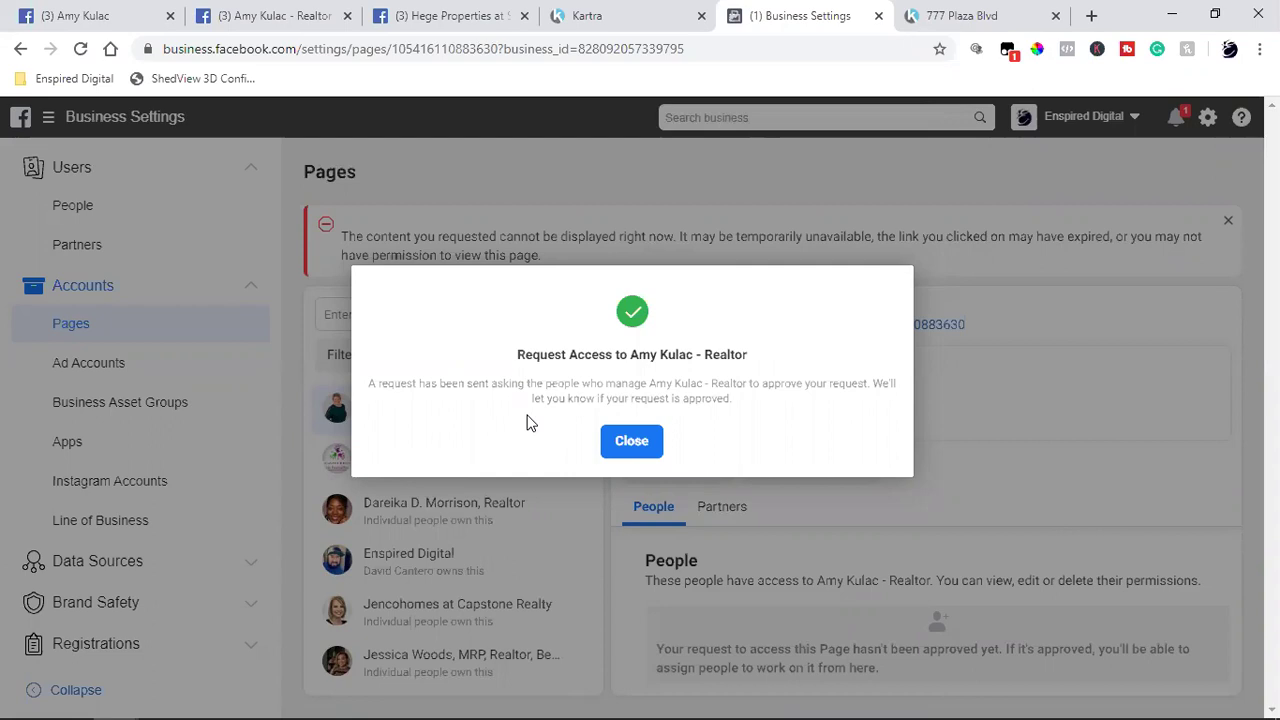
pyautogui.click(631, 441)
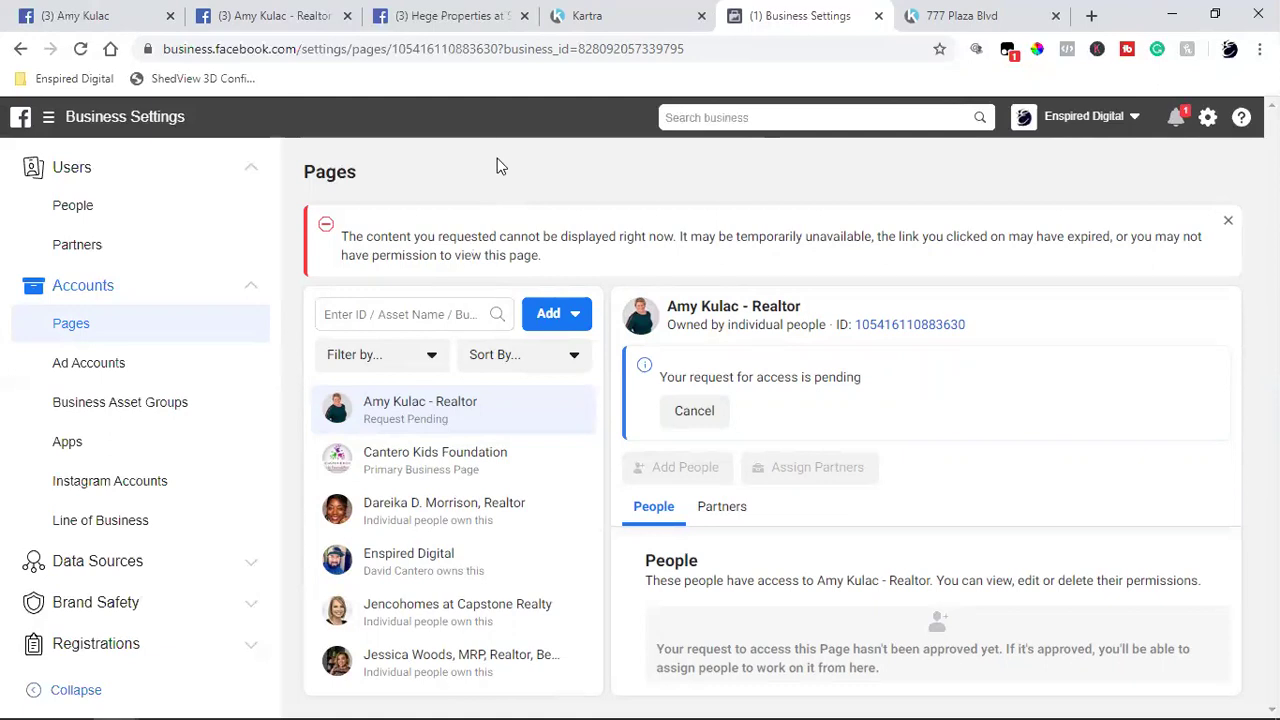
# - Close the Hege Properties tab and reload Business Settings to check the page request
pyautogui.click(293, 12)
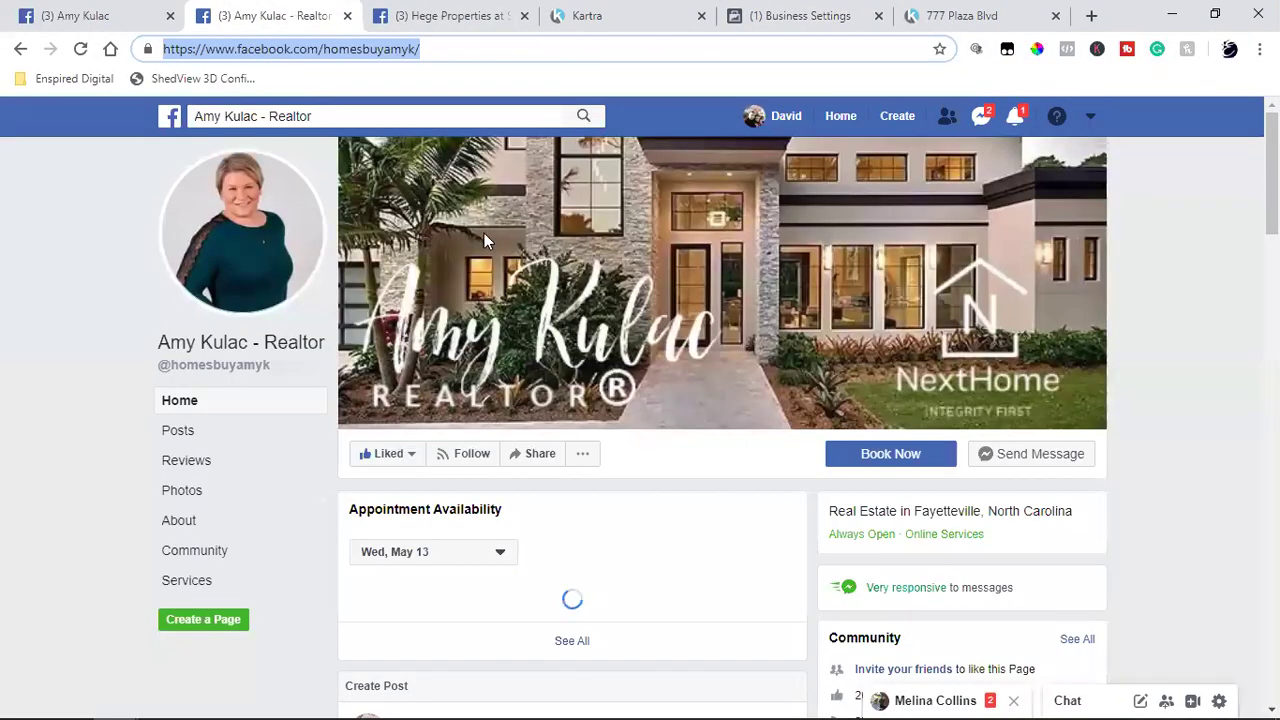
pyautogui.click(528, 15)
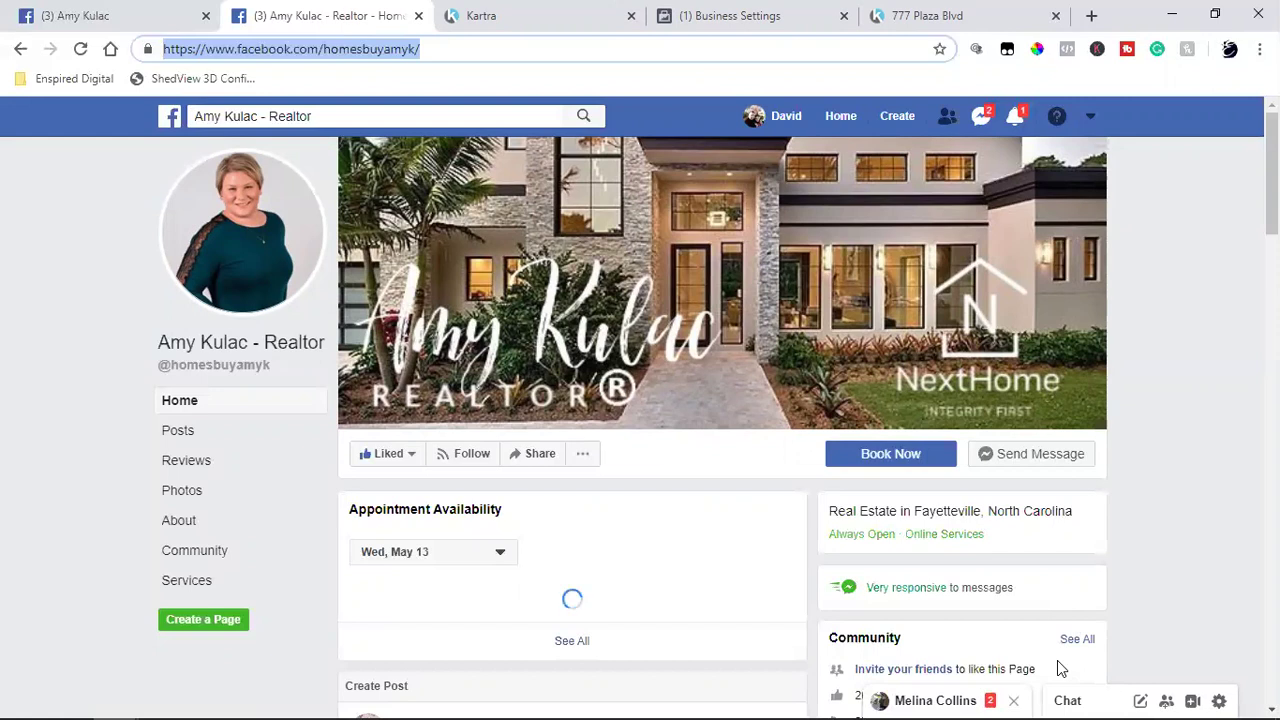
pyautogui.click(1147, 294)
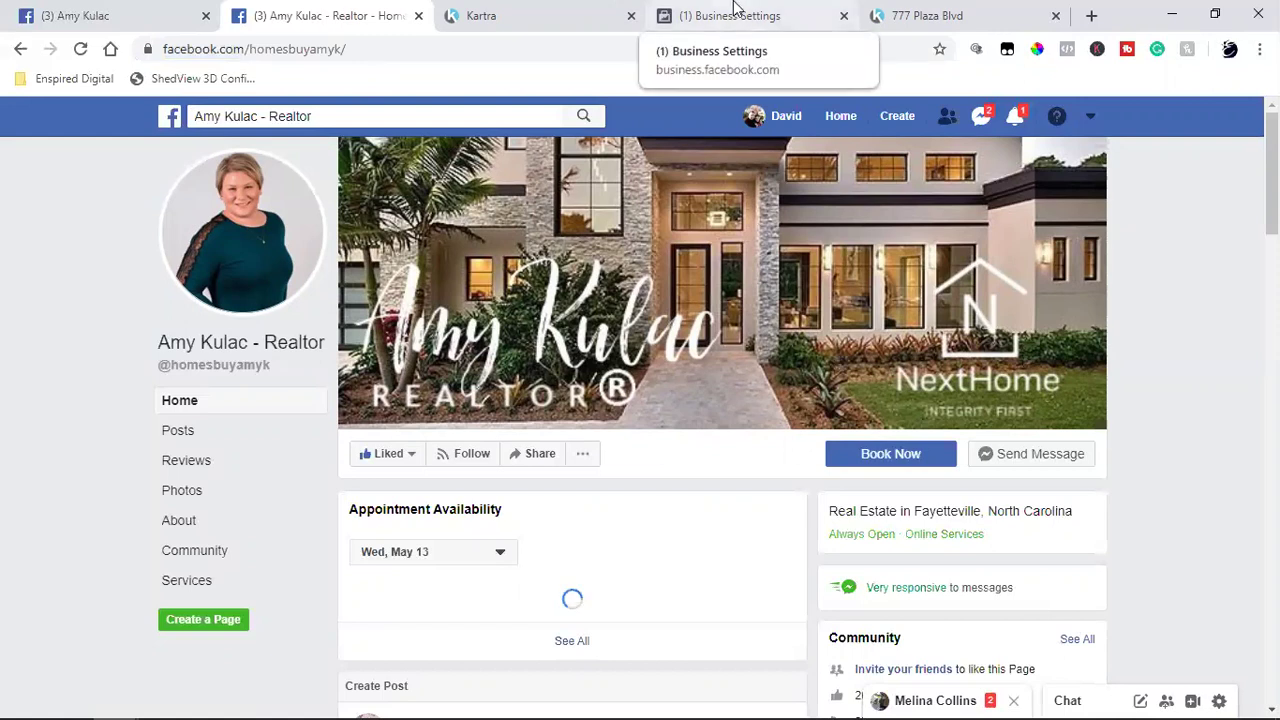
pyautogui.click(706, 28)
pyautogui.click(81, 50)
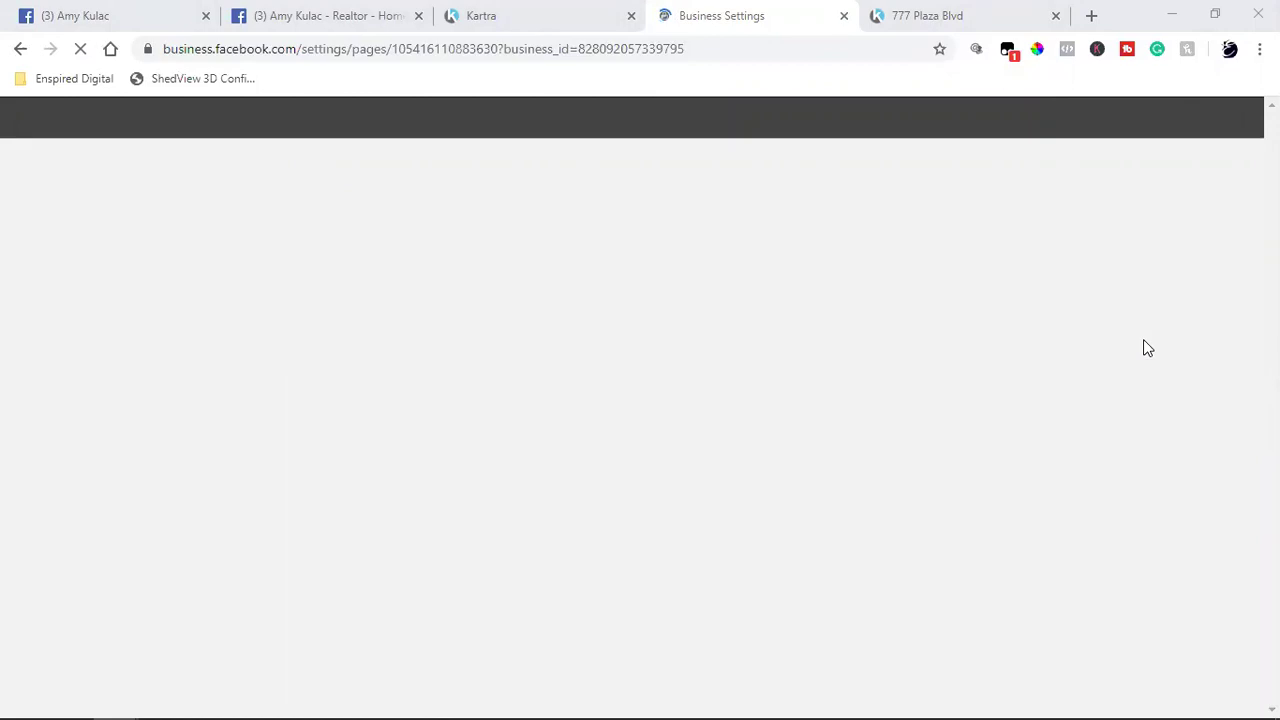
# - Close the 777 Plaza Blvd tab and assign the team member to the realtor's page with Manage Page access
pyautogui.click(1056, 17)
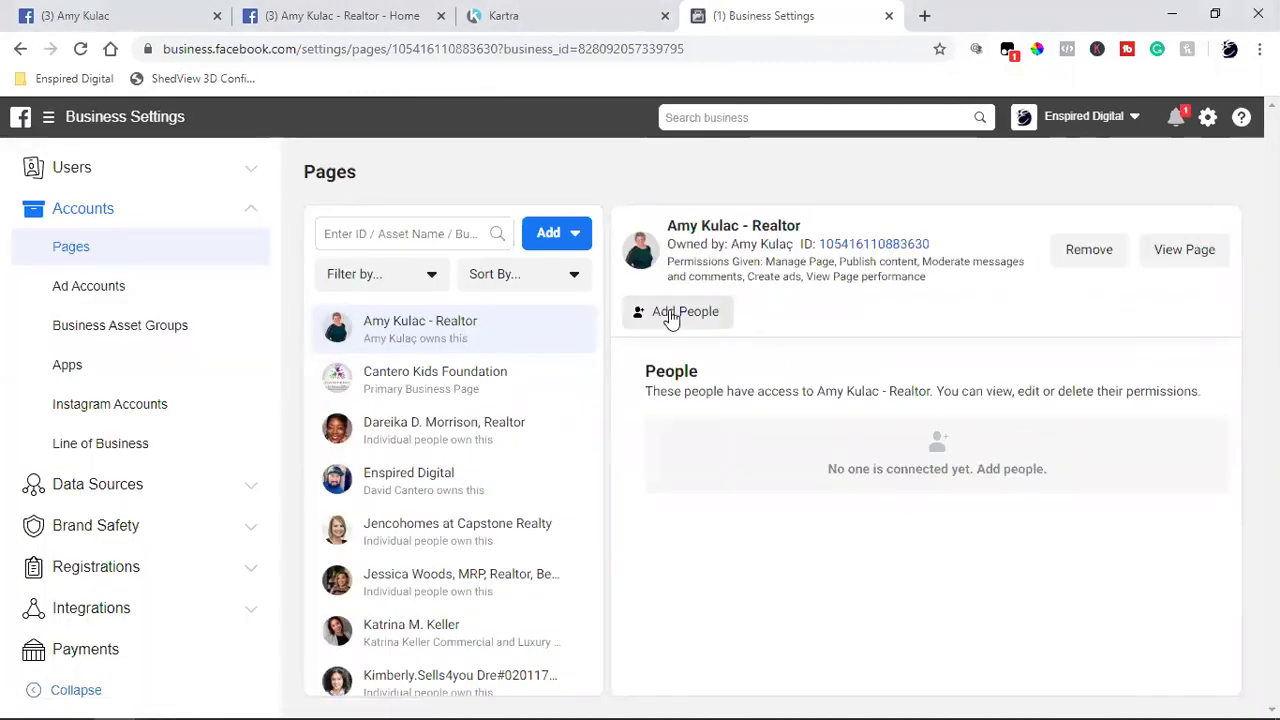
pyautogui.click(670, 314)
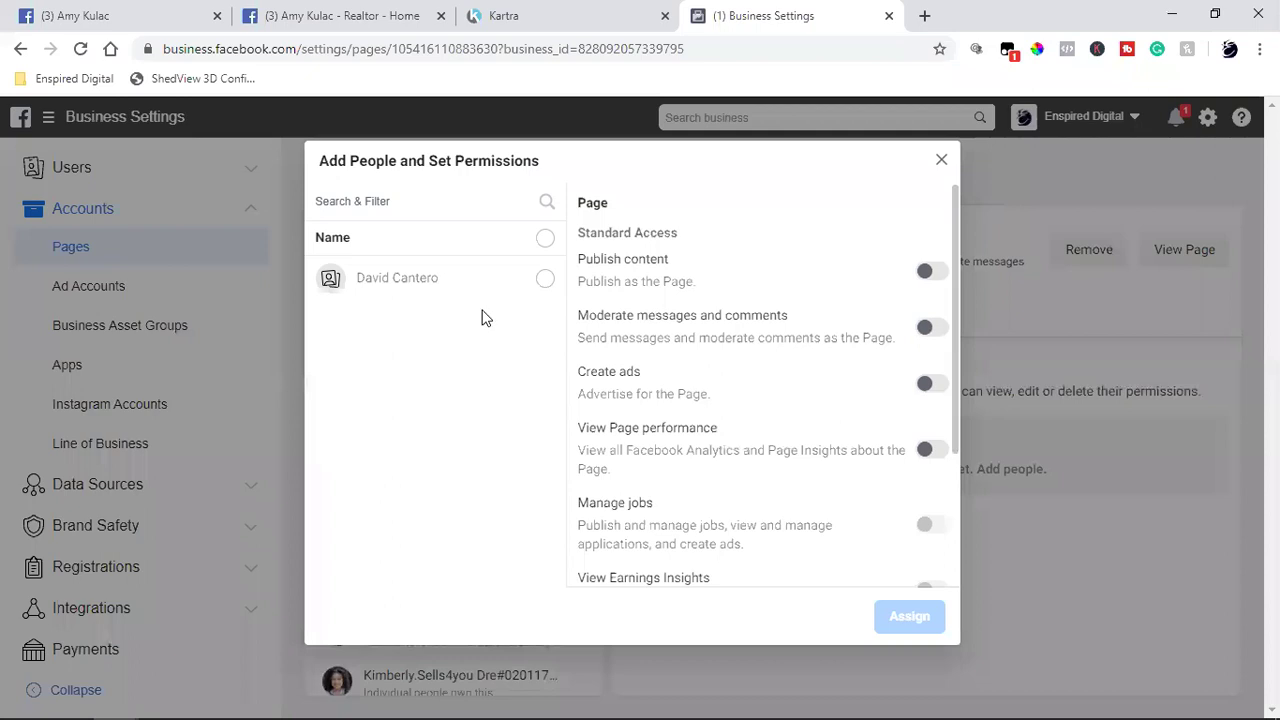
pyautogui.click(545, 278)
pyautogui.scroll(-1, 795, 475)
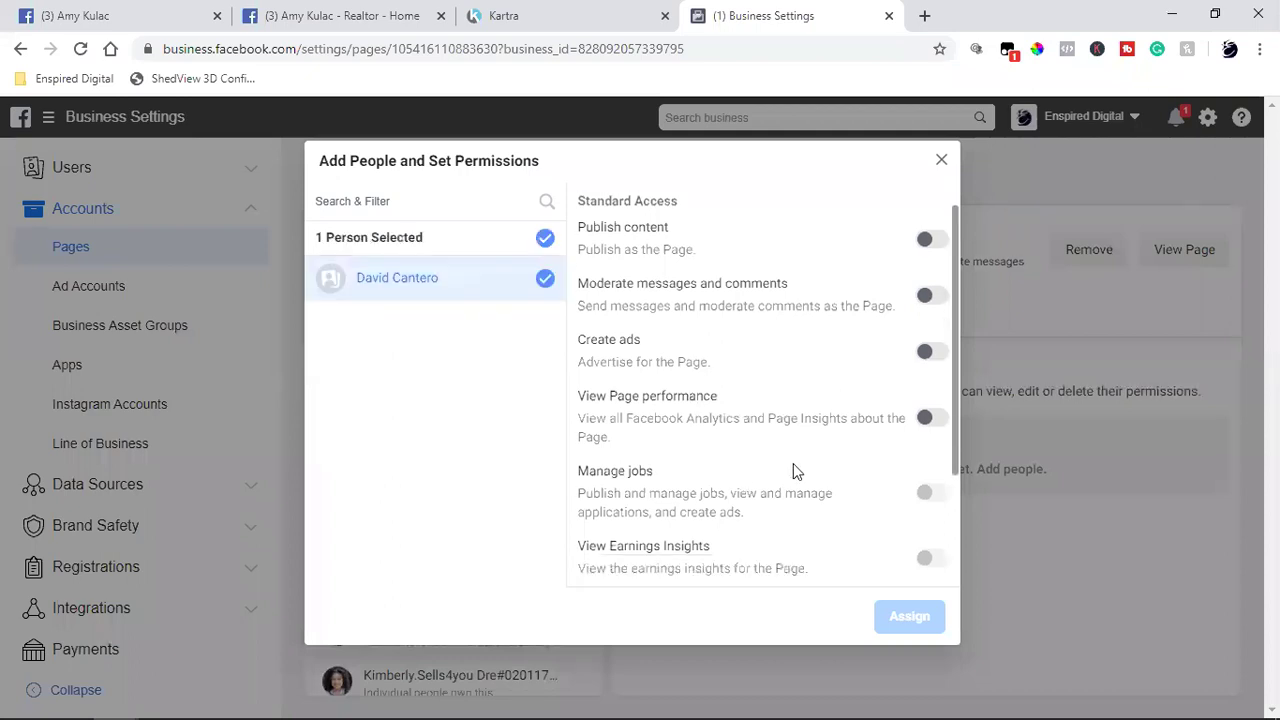
pyautogui.scroll(-3, 793, 470)
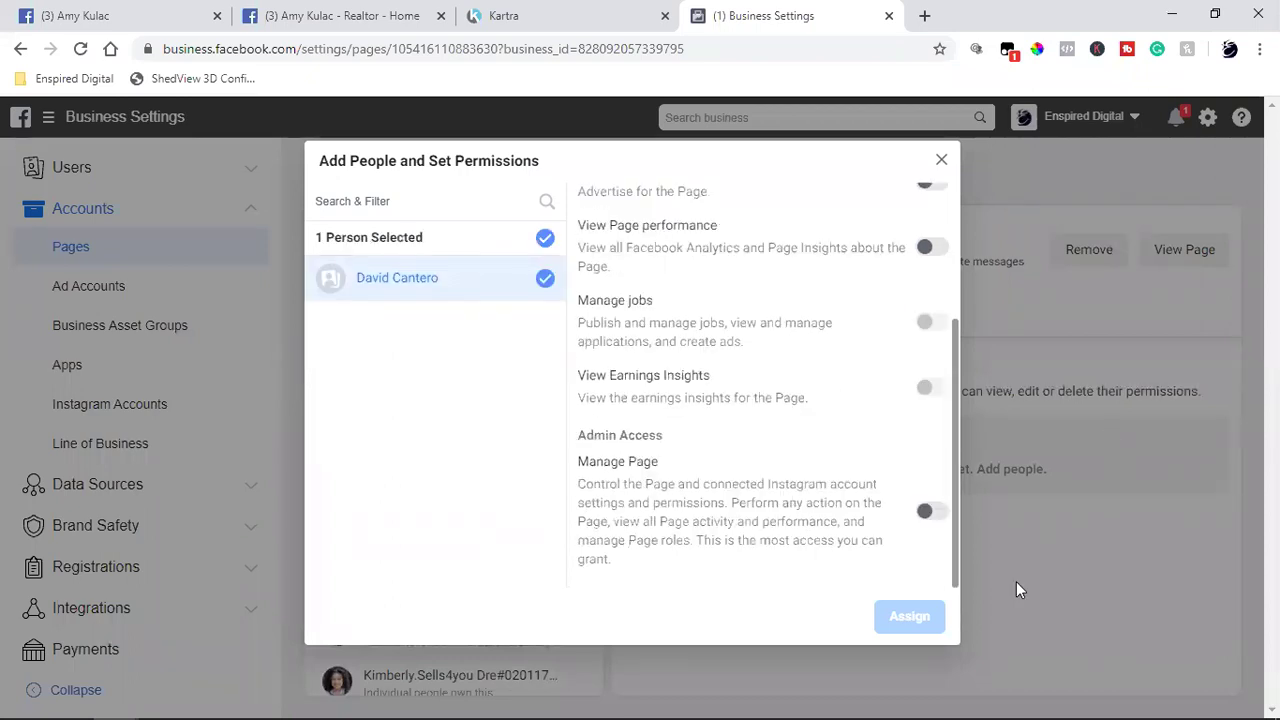
pyautogui.click(930, 511)
pyautogui.click(909, 618)
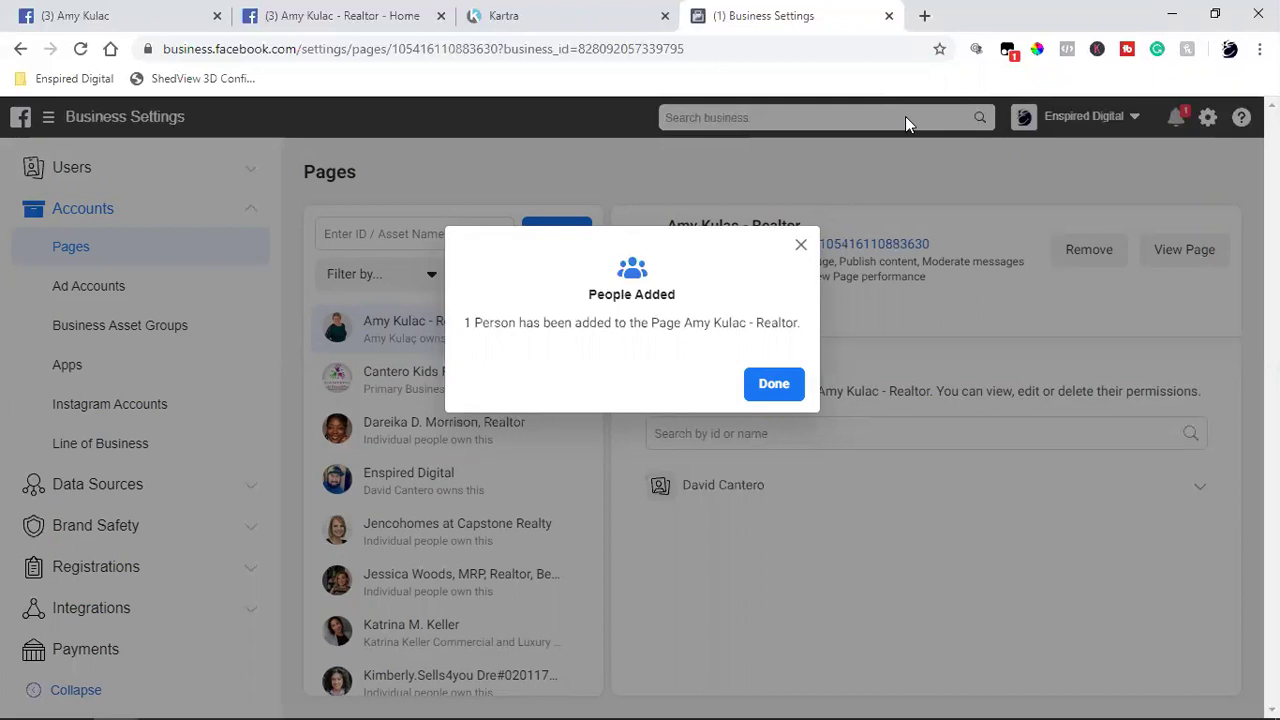
pyautogui.click(780, 390)
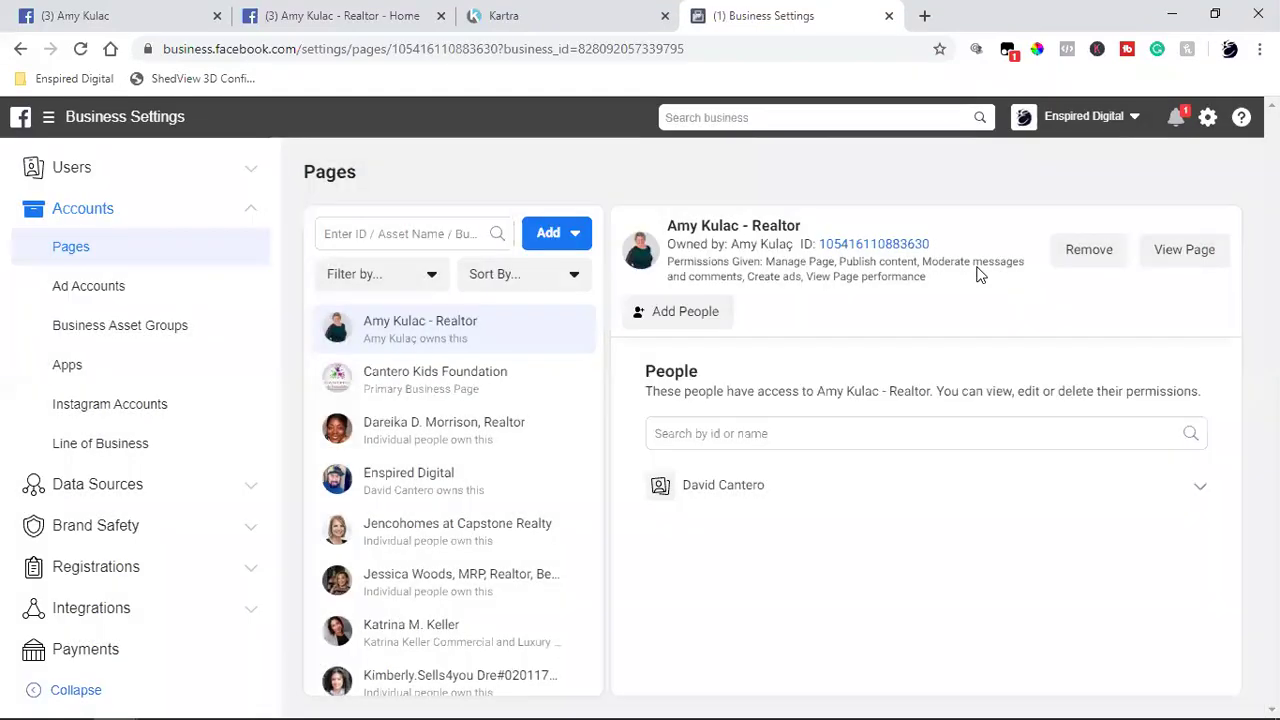